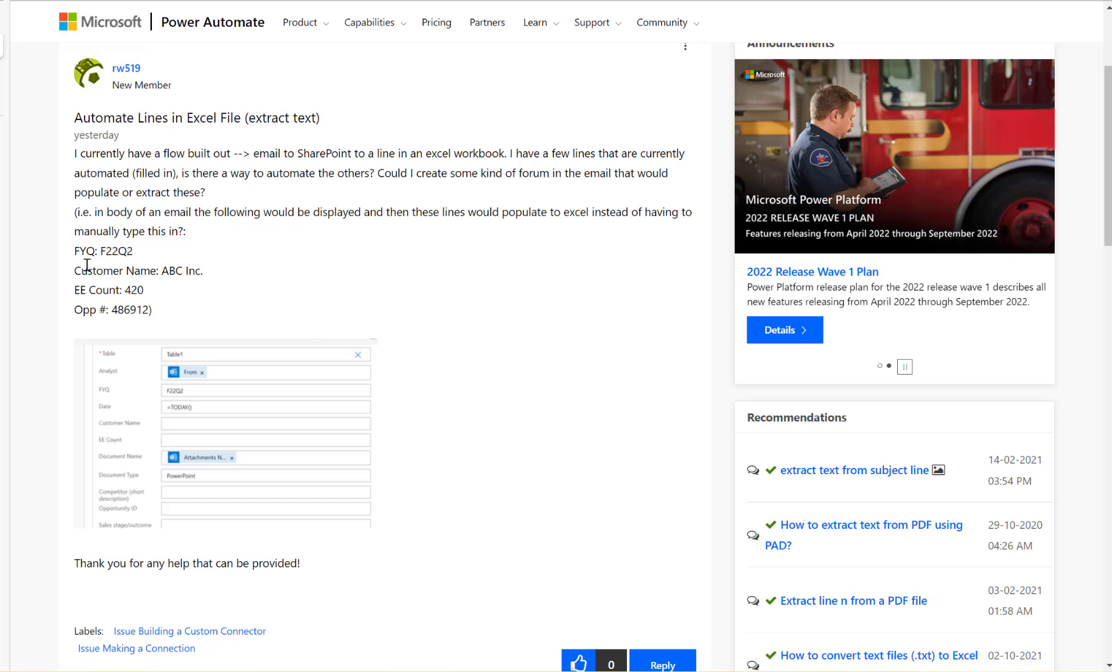
- Examine the forum post's sample email lines for FYQ, Customer Name, EE Count and Opp #
drag(73, 254, 182, 313)
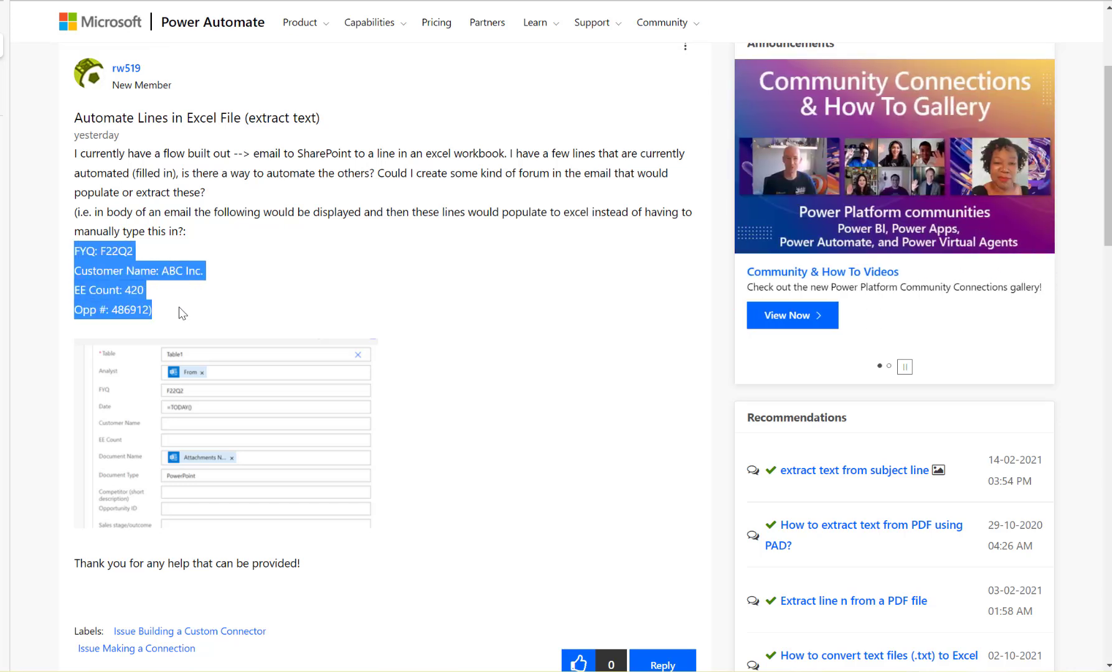
double_click(122, 252)
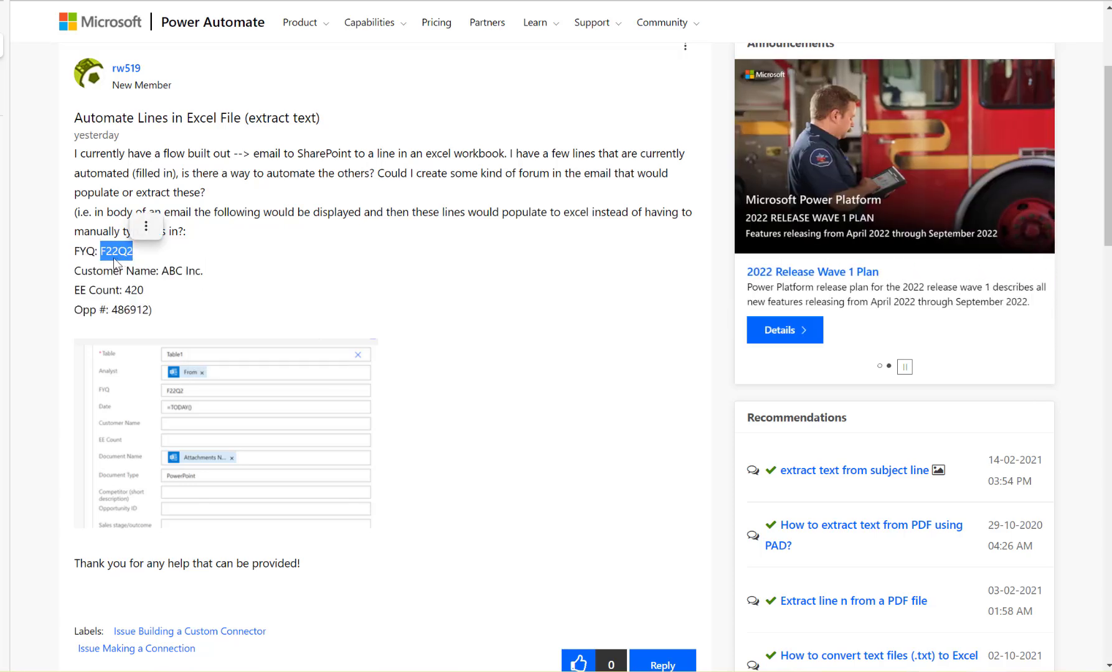
drag(163, 273, 210, 277)
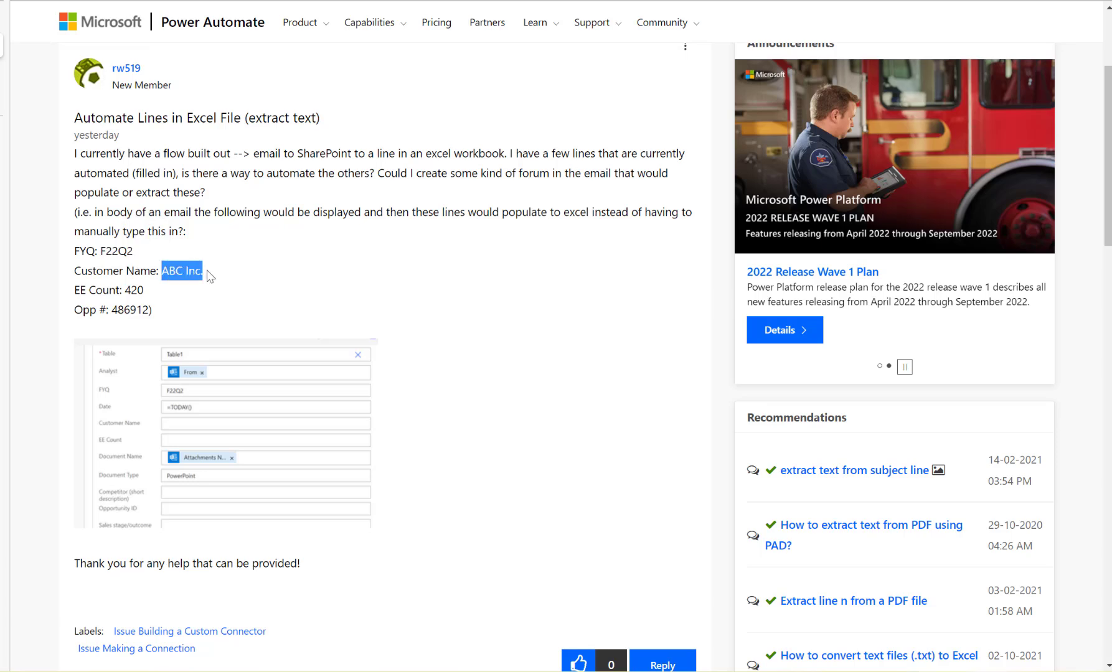
drag(121, 290, 166, 293)
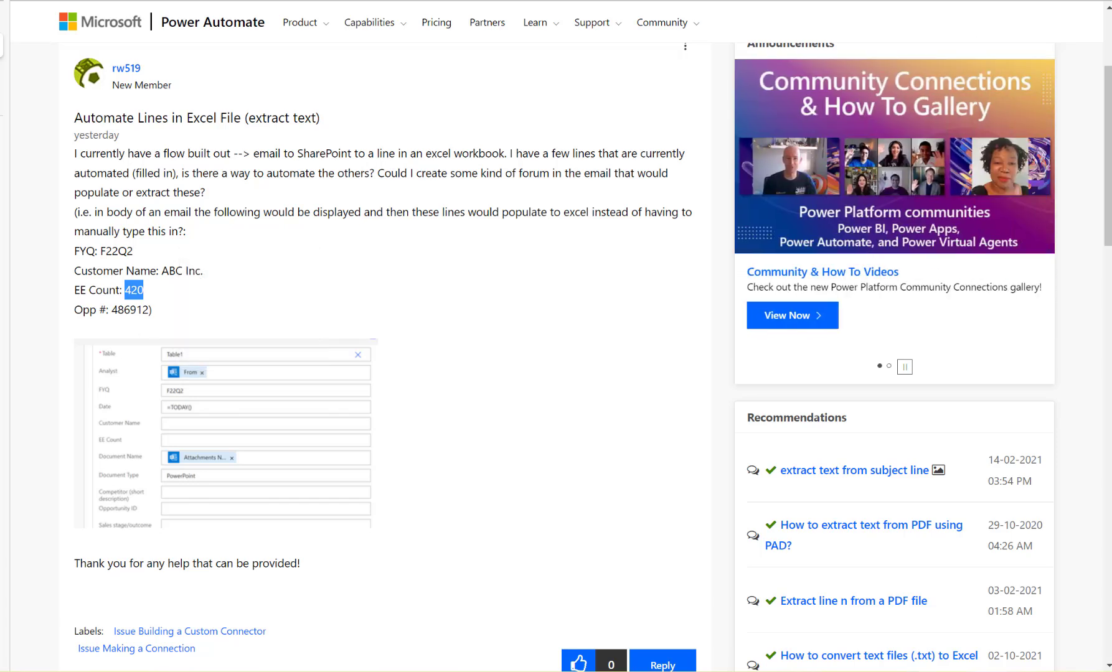
- Switch to the Demo Extract Email Body Values flow and review the email trigger's attachment and subject filter options
key(ctrl+Tab)
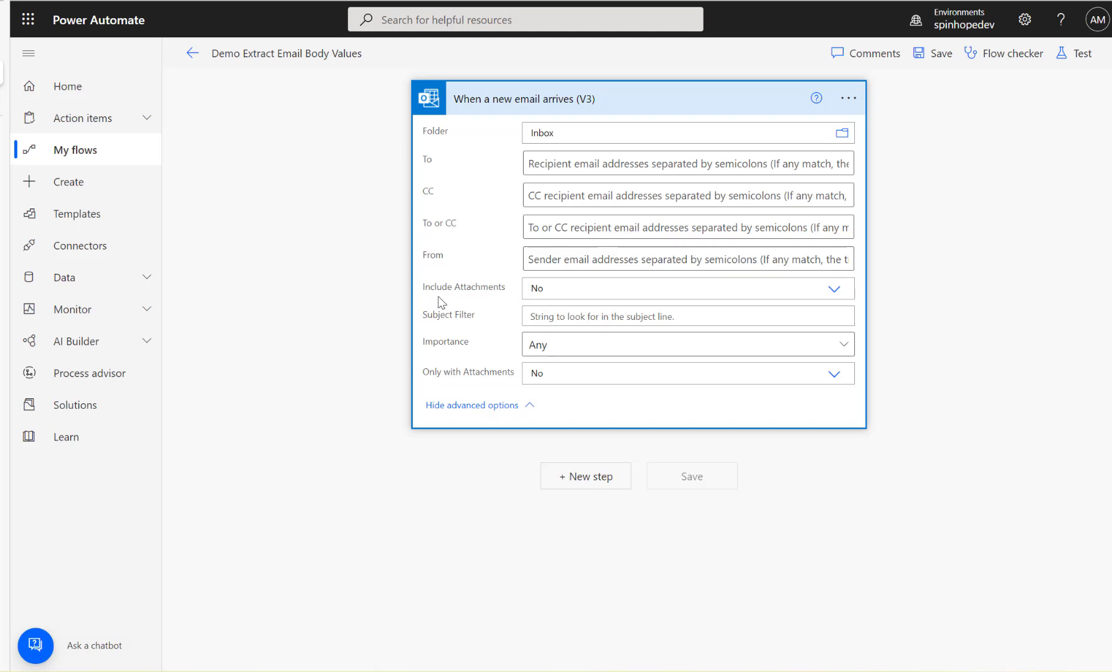
click(591, 381)
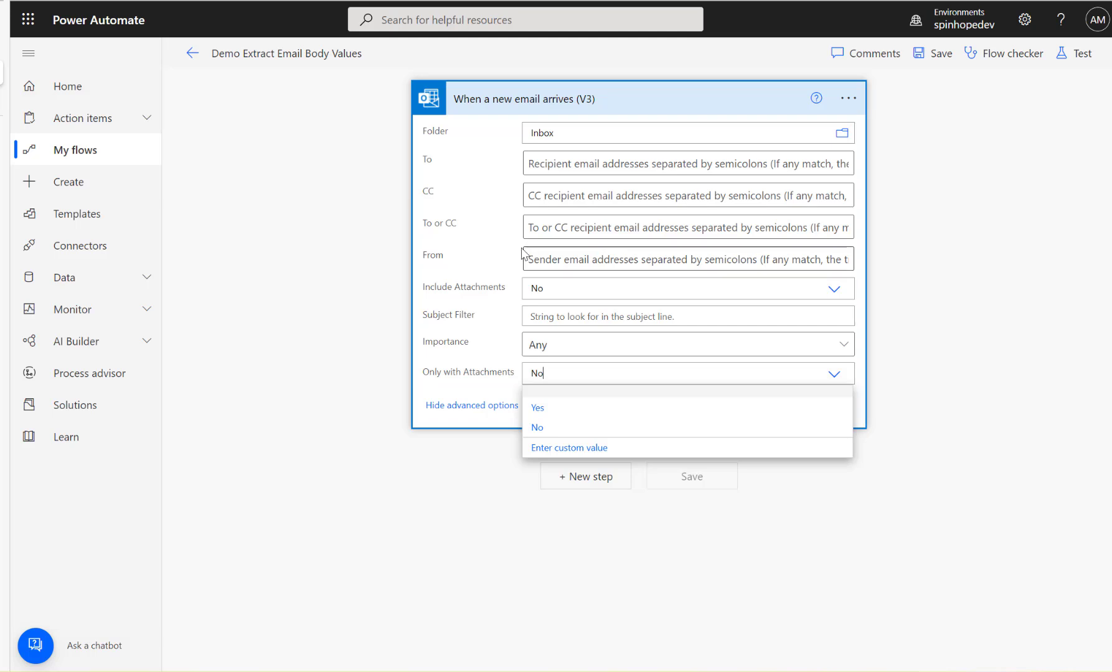
click(308, 298)
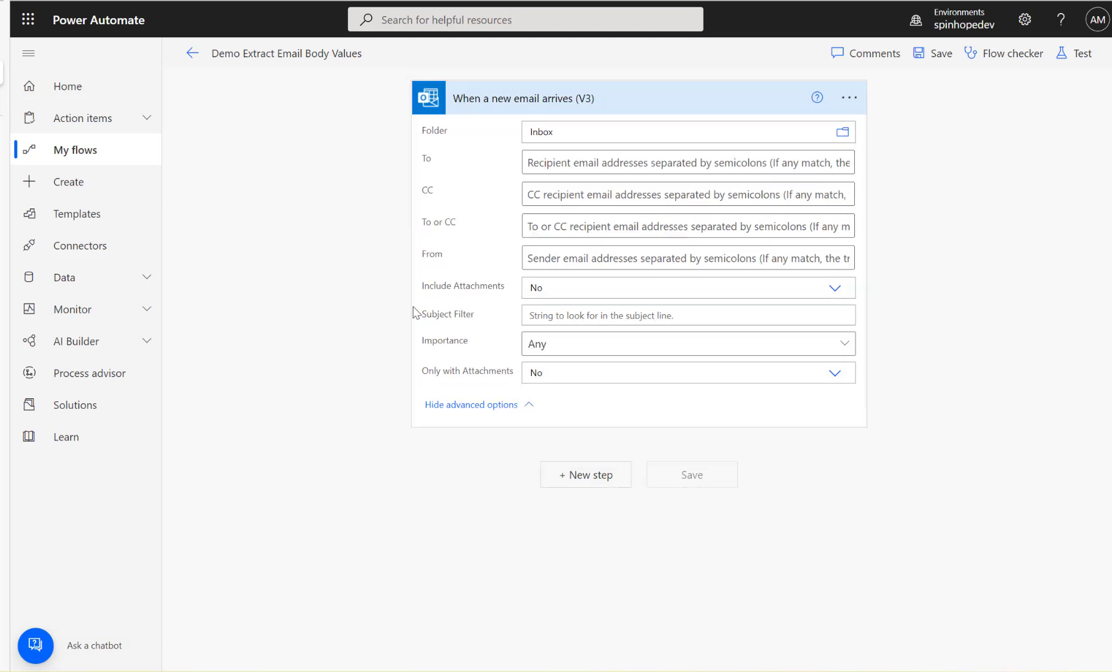
click(568, 315)
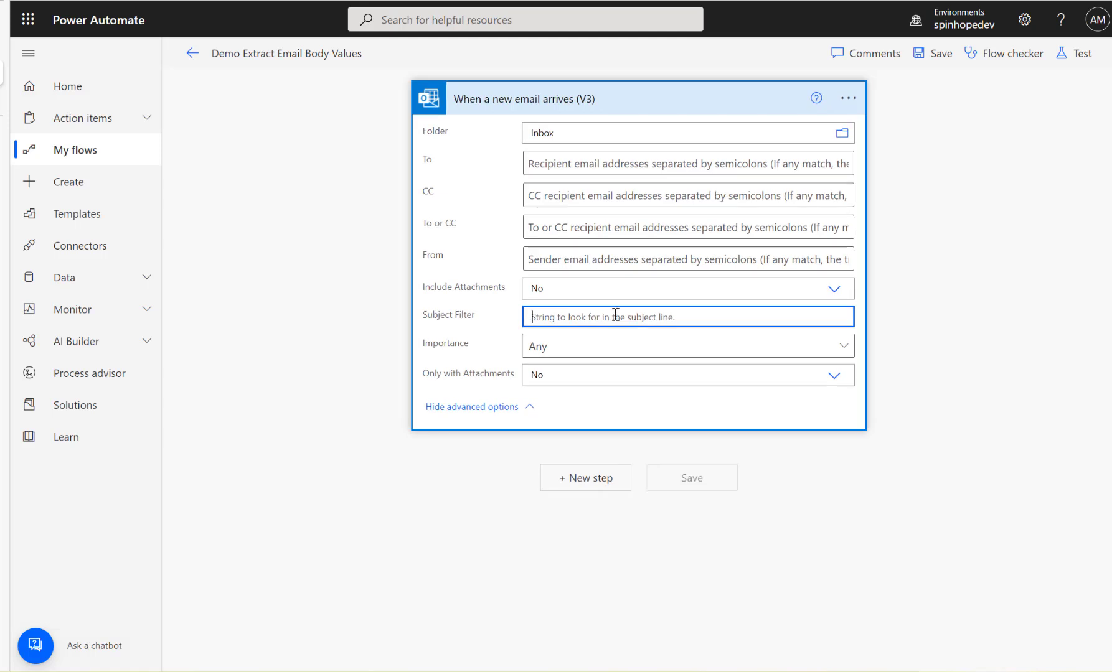
- Add the Content Conversion action Html to text below the email trigger
click(567, 479)
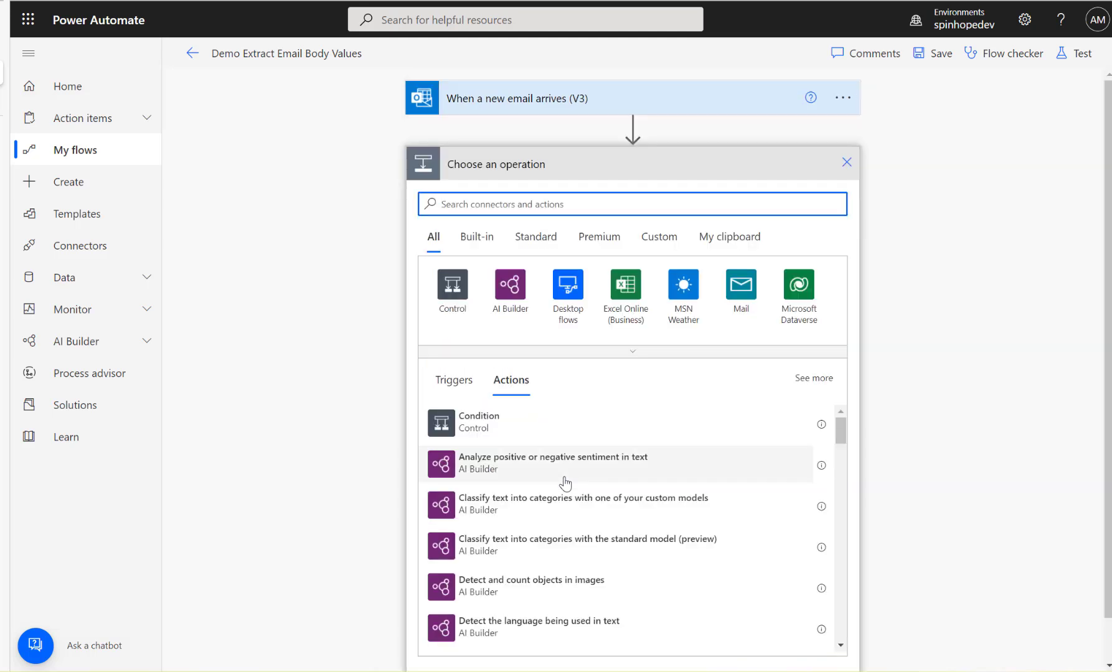
text(htm)
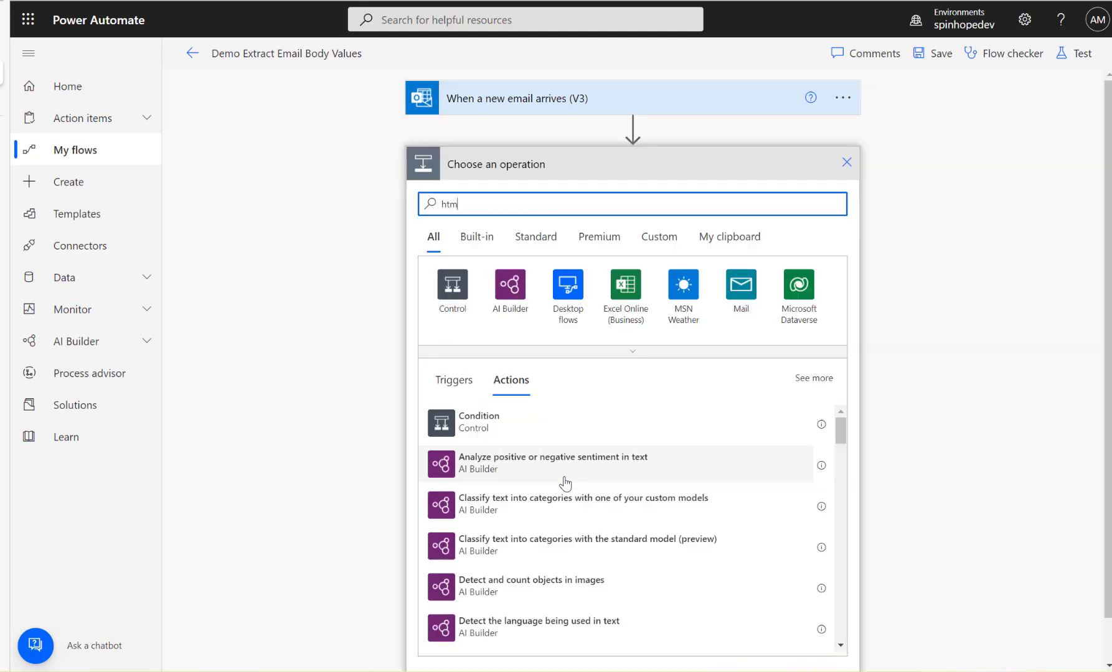
text(l)
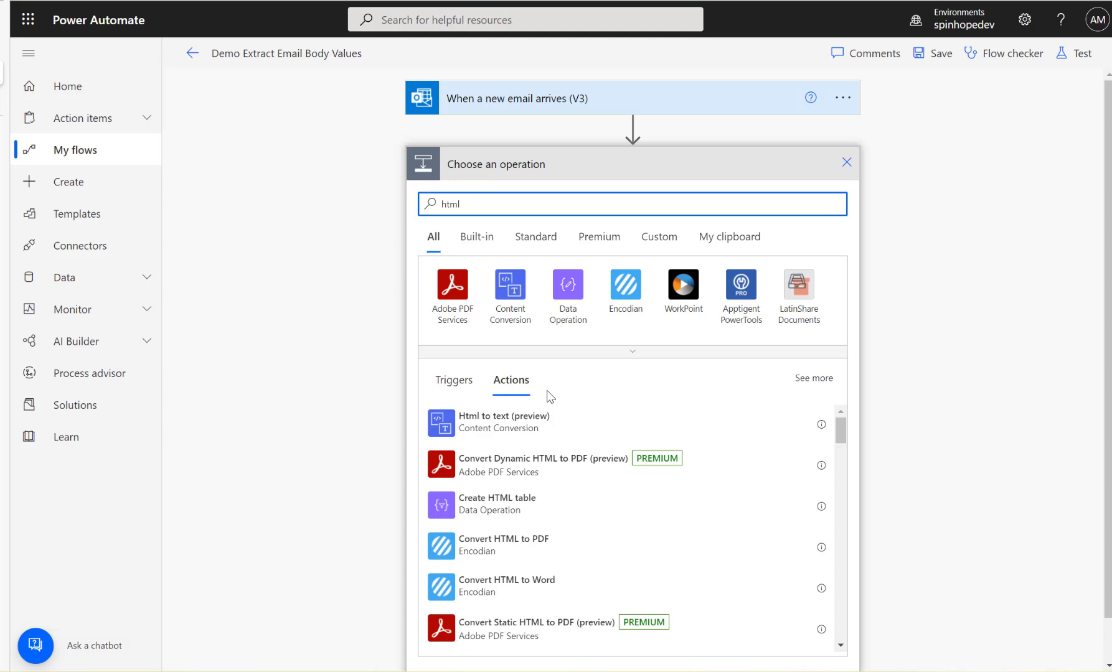
click(512, 297)
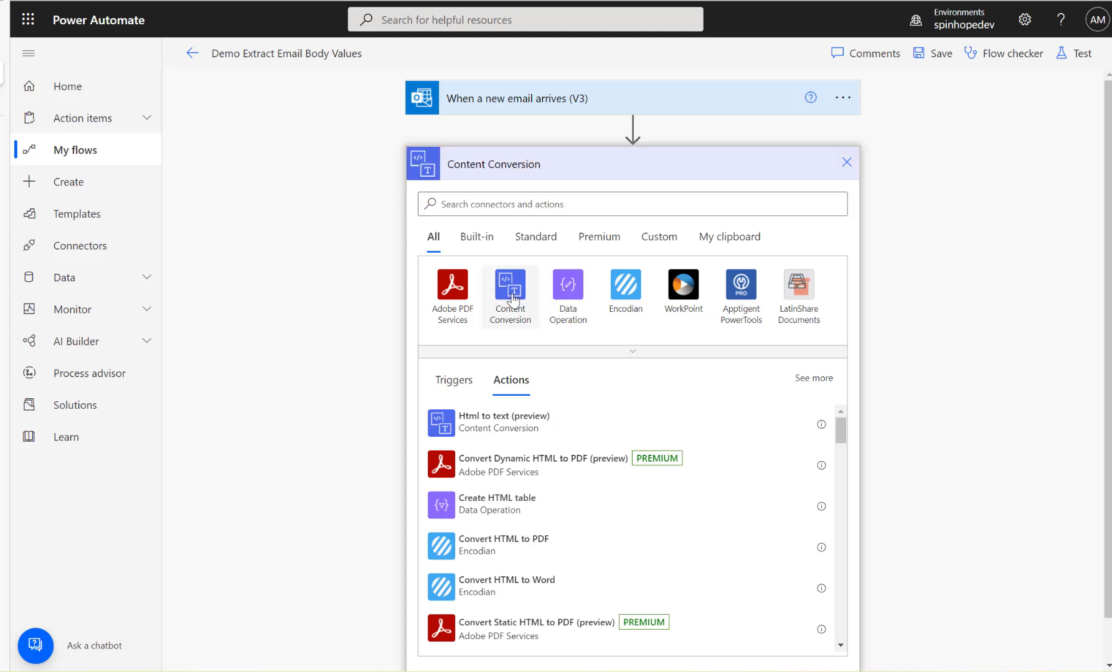
click(470, 290)
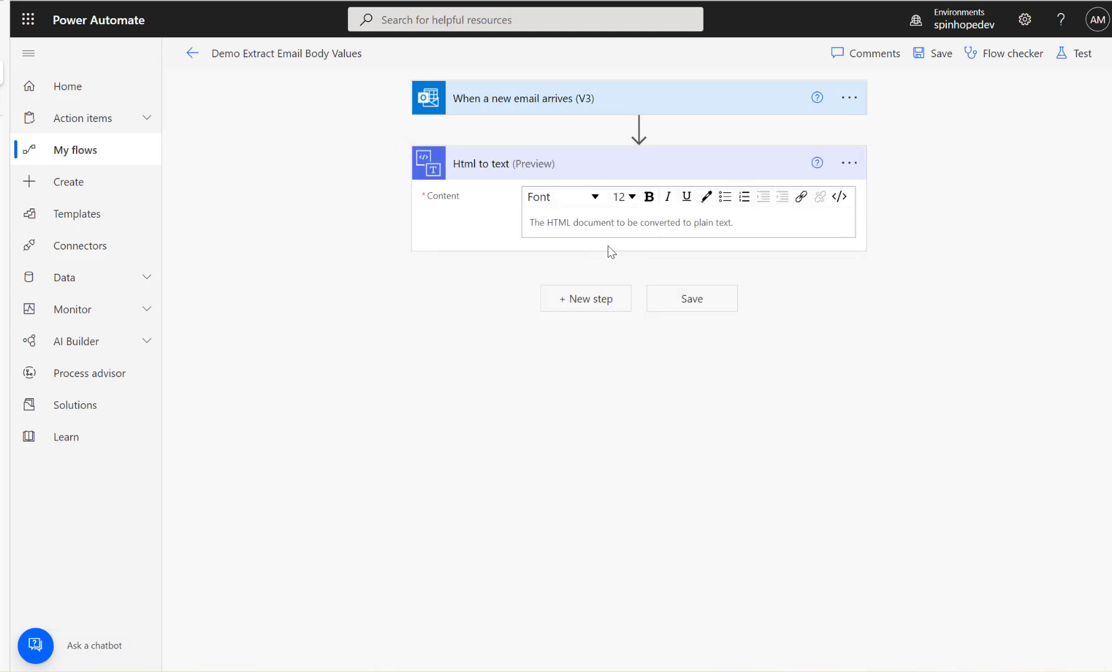
- Set the Html to text content to the email trigger's Body dynamic value
click(595, 228)
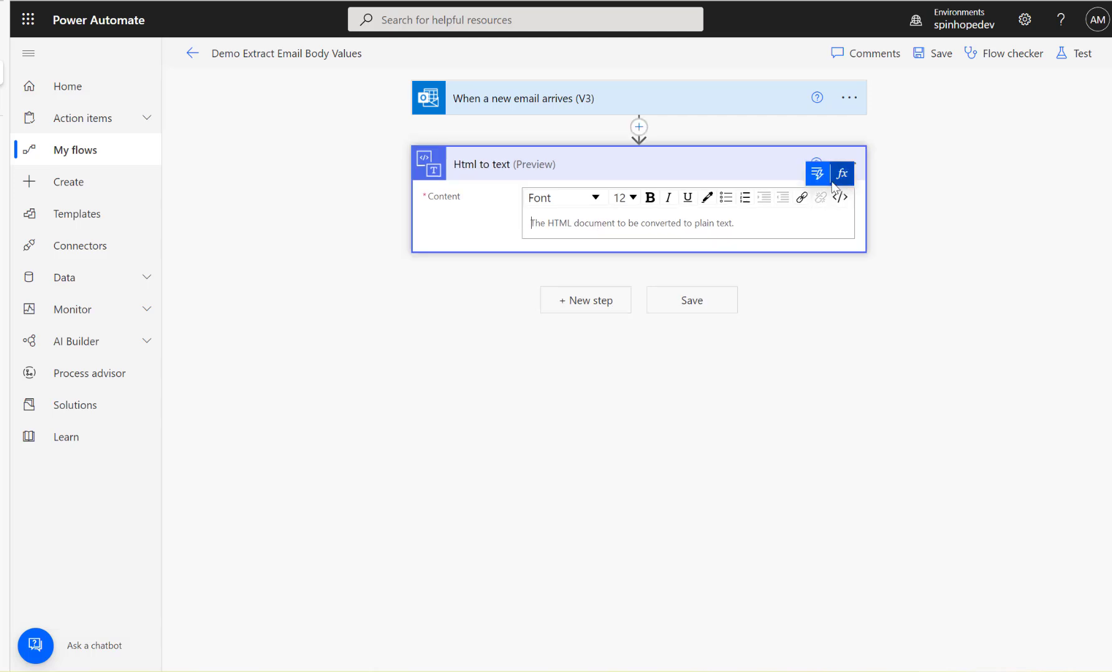
click(818, 176)
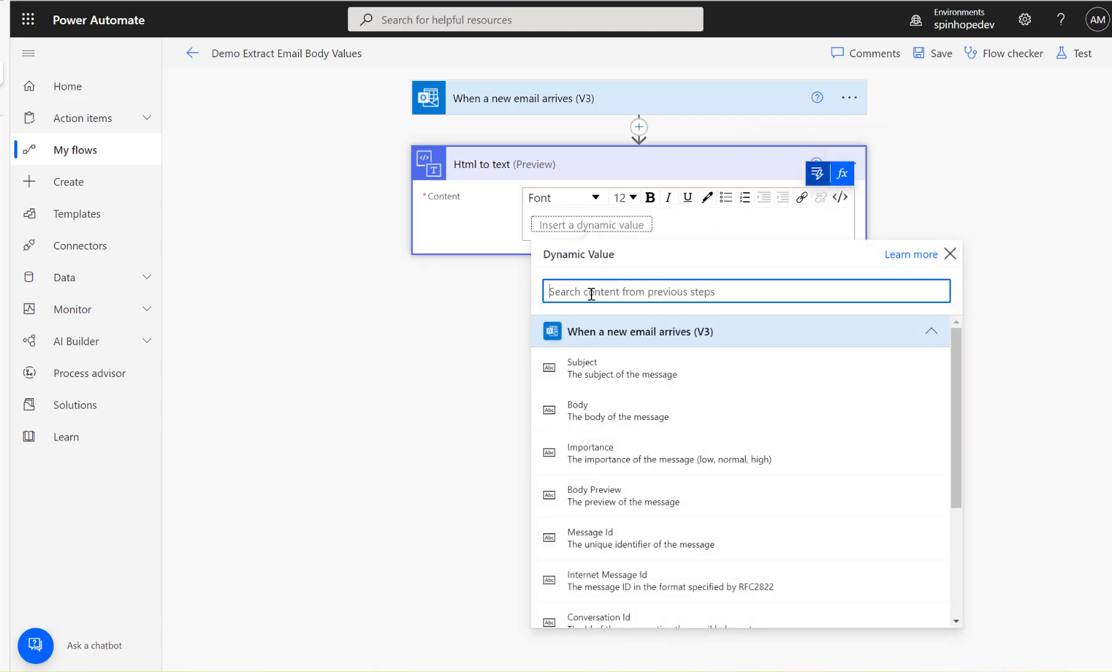
text(body)
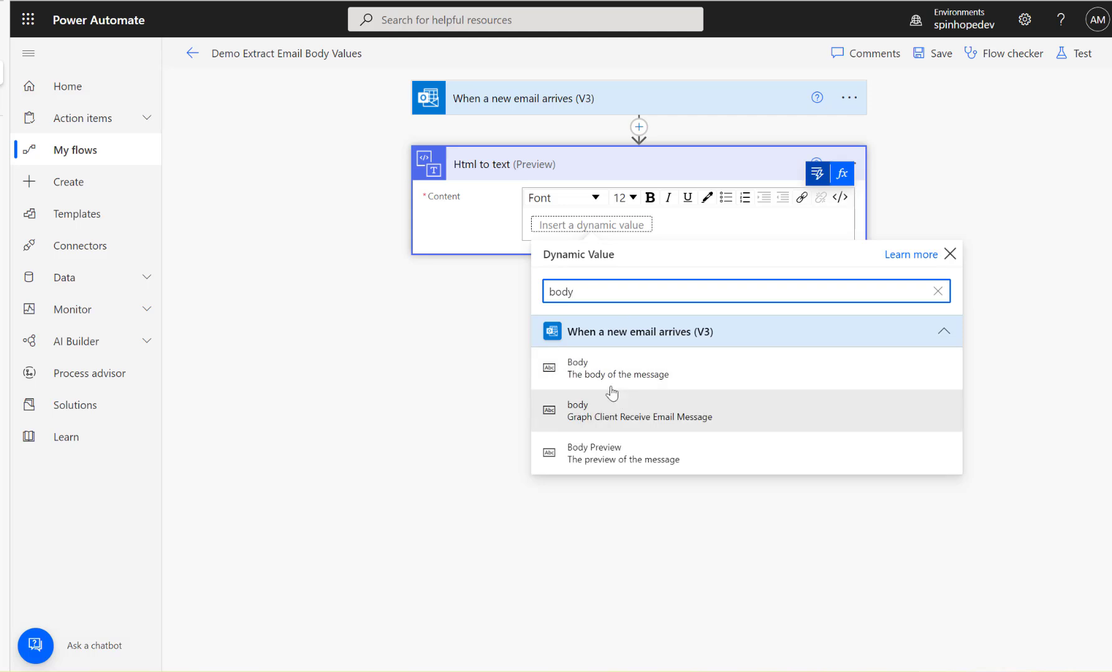
click(660, 376)
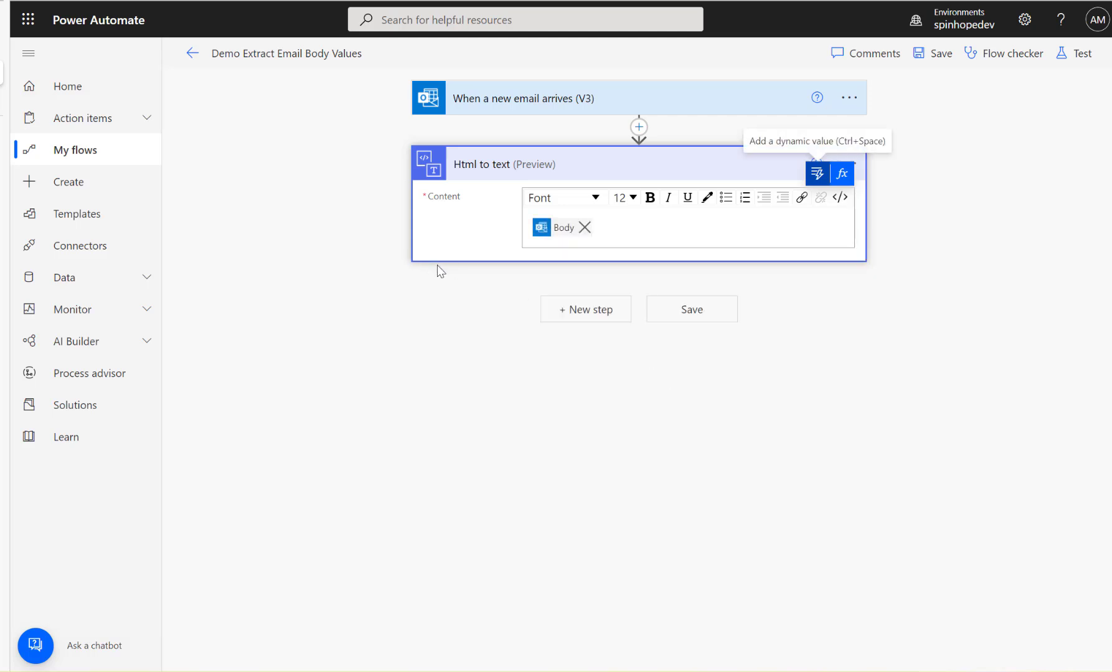
- Add a Data Operation Compose action after the Html to text action
click(574, 311)
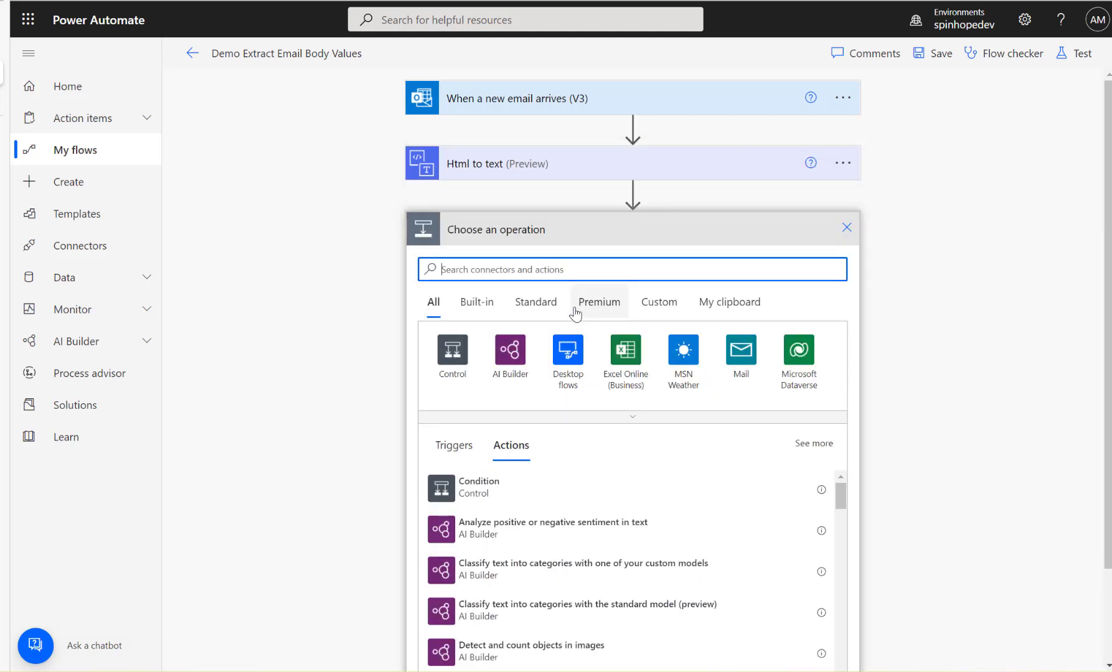
text(compose)
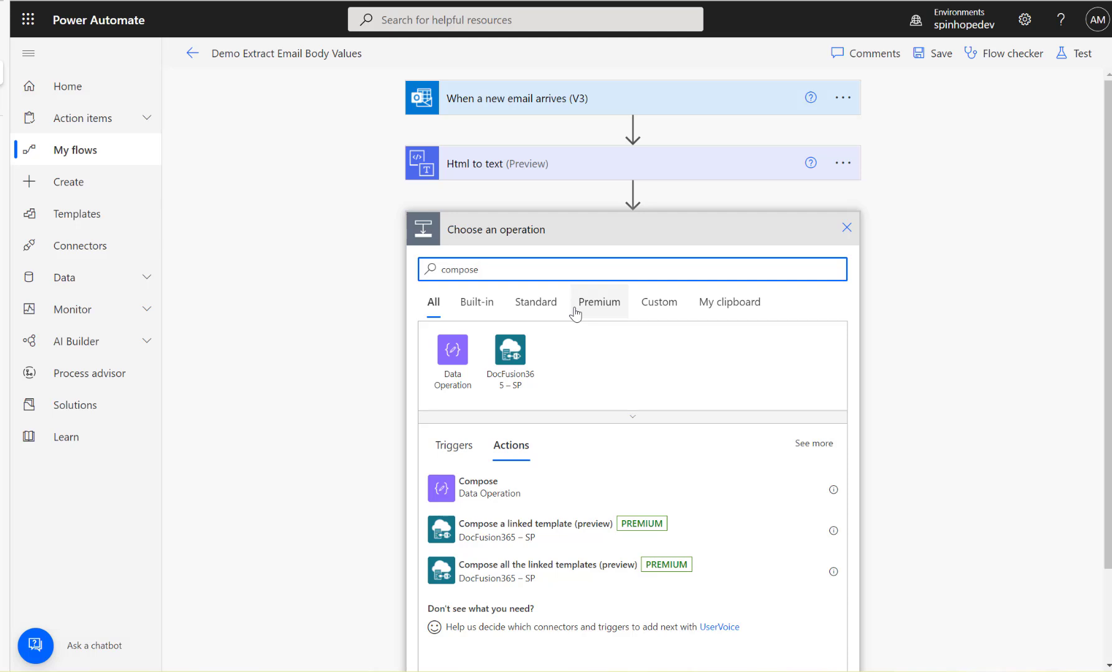
click(505, 489)
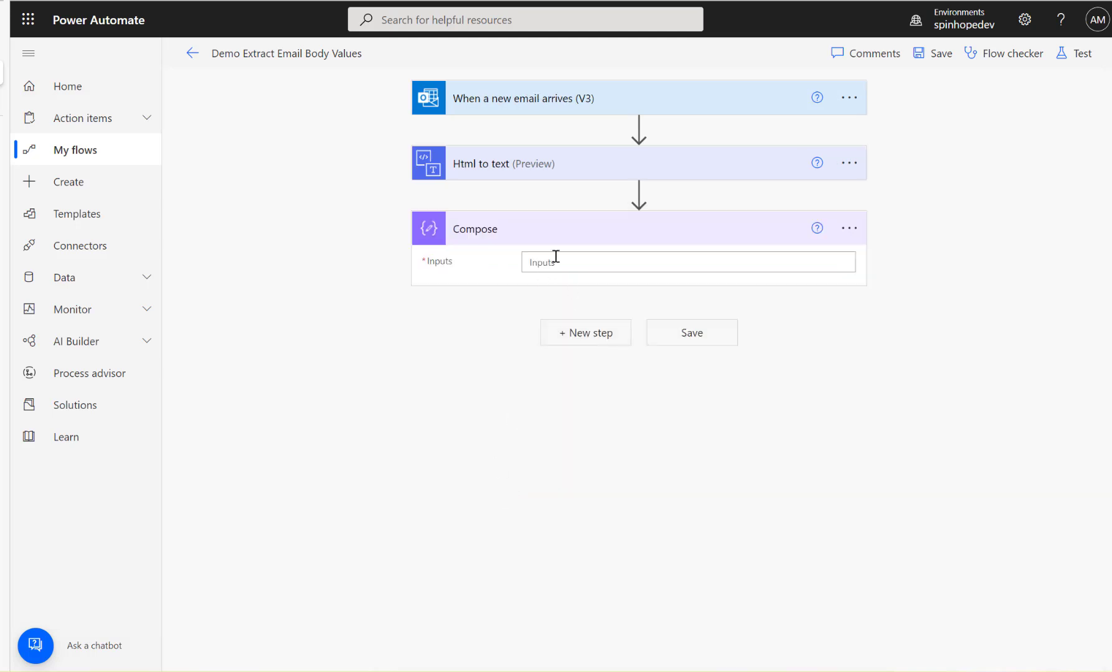
- Rename the Compose action EnterKey and enter a single line break as its input
click(861, 235)
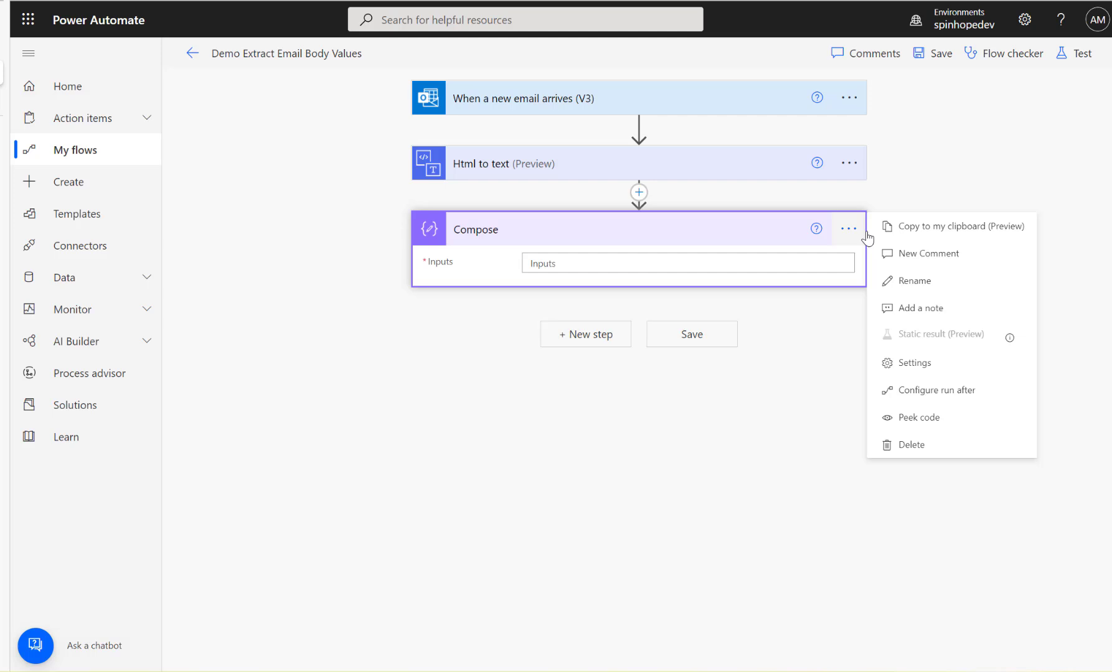
click(914, 282)
text(Enter)
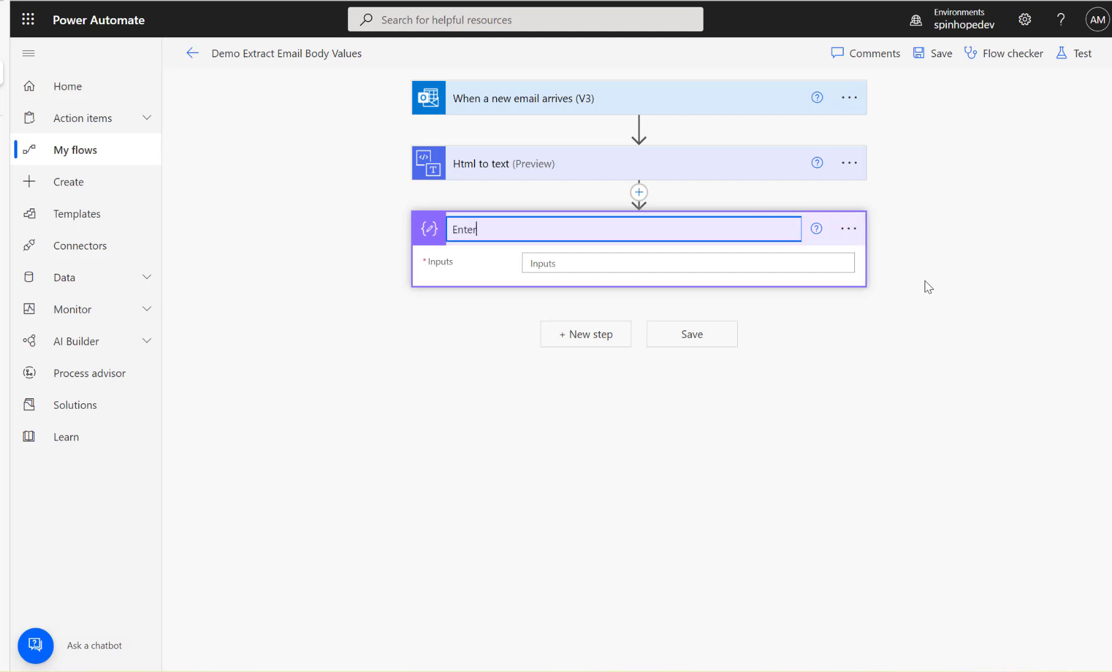
text(Key)
click(675, 263)
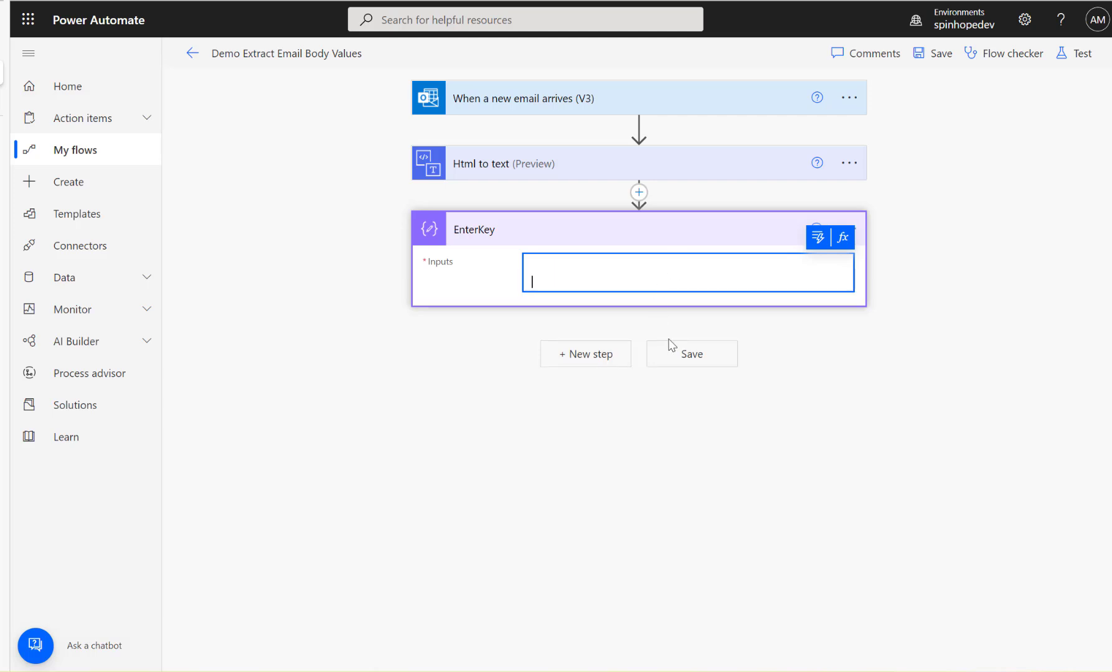
- Add another Data Operation Compose action below EnterKey
click(580, 356)
text(compose)
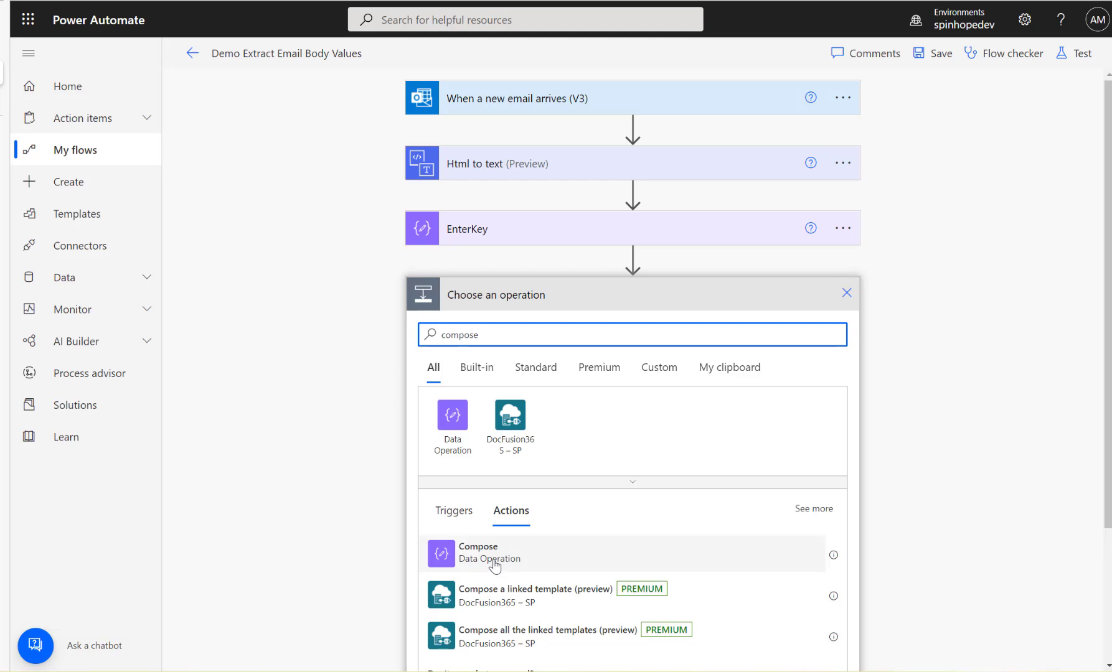
click(495, 568)
- Set the new Compose input to a split() expression on body('Html_to_text'), using the EnterKey Outputs as separator
click(565, 329)
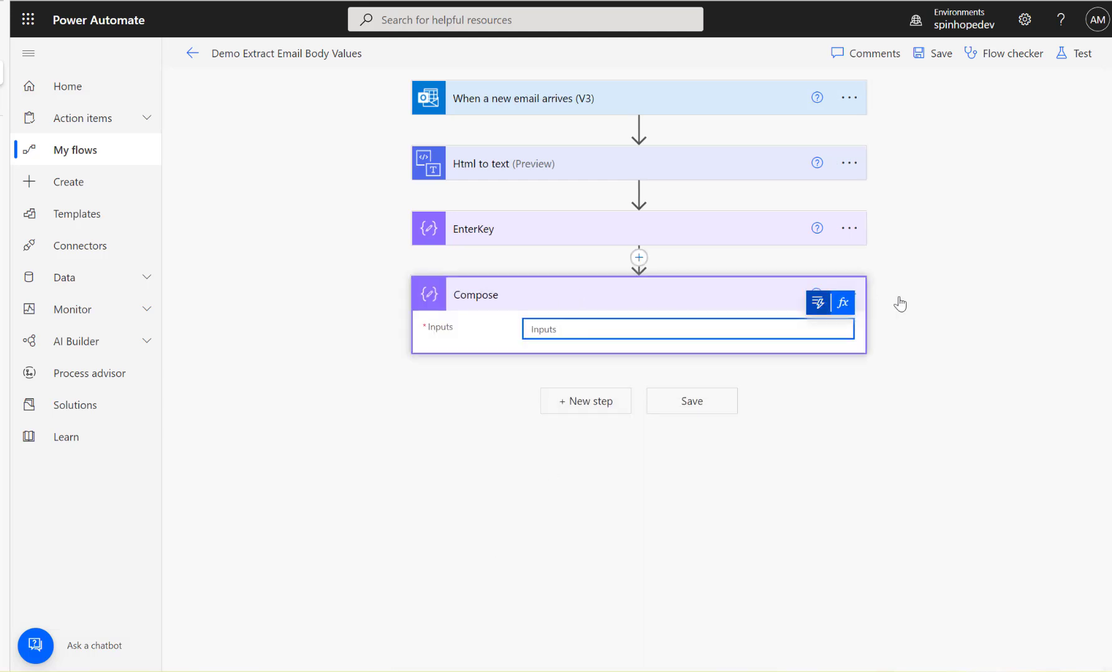
click(845, 304)
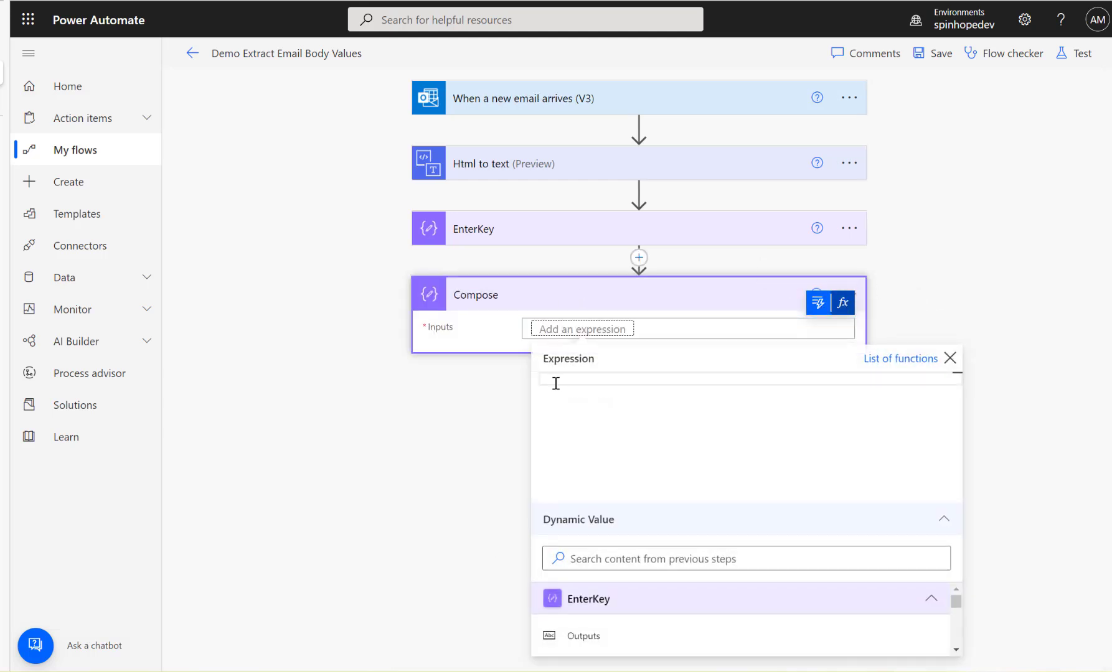
text(split()
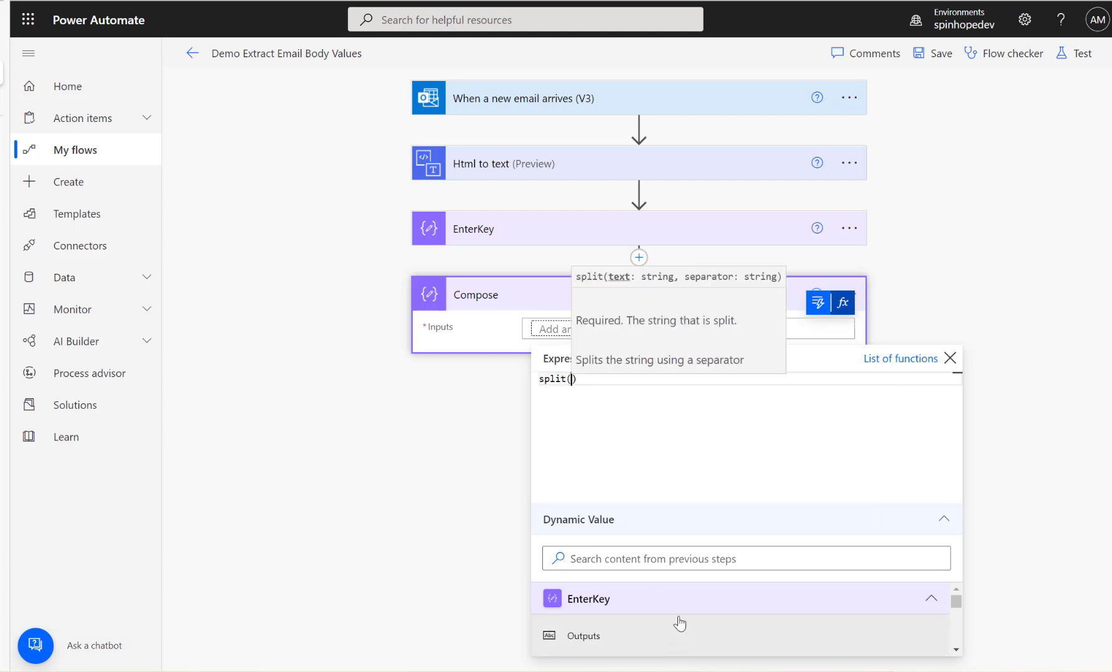
scroll(675, 621, down, 3)
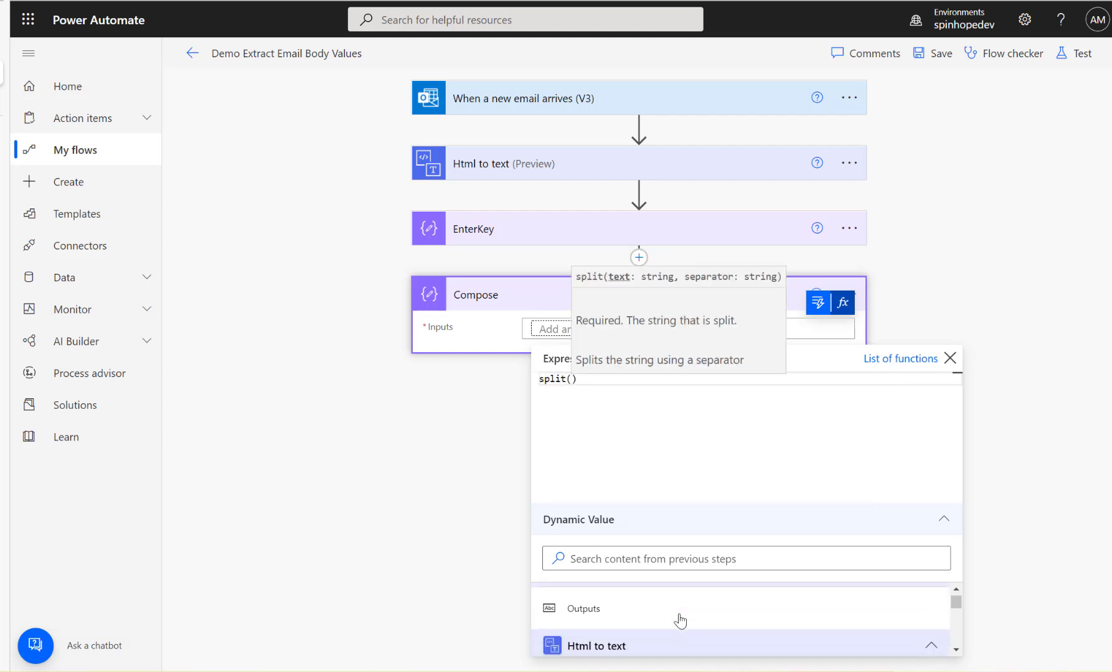
click(621, 636)
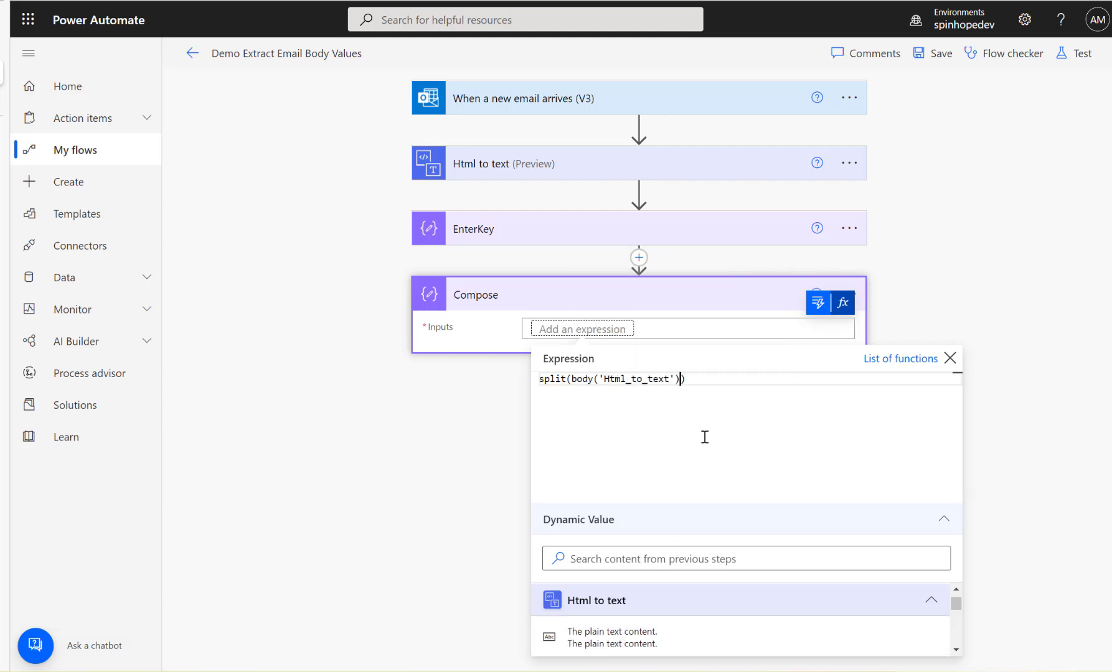
text(,)
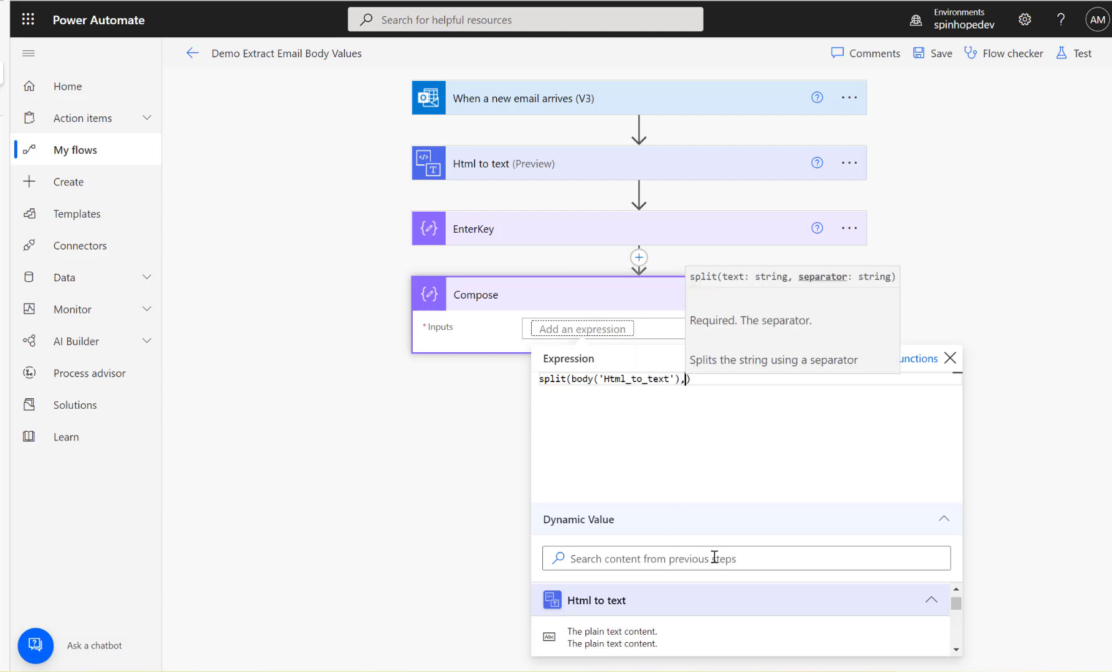
scroll(722, 595, up, 3)
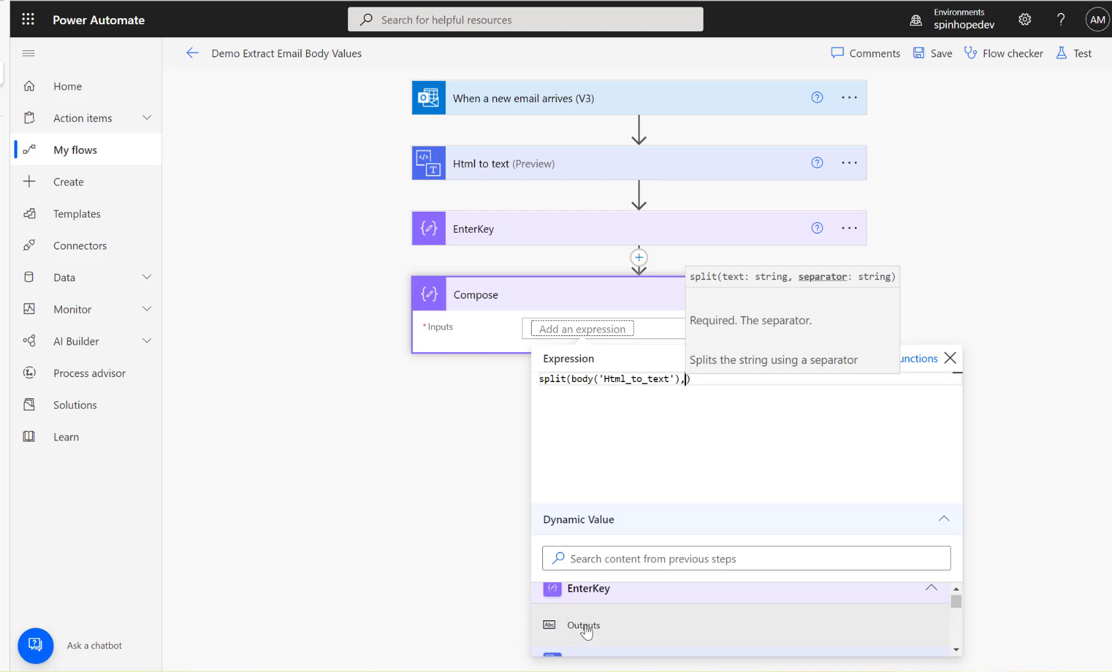
click(574, 628)
click(430, 505)
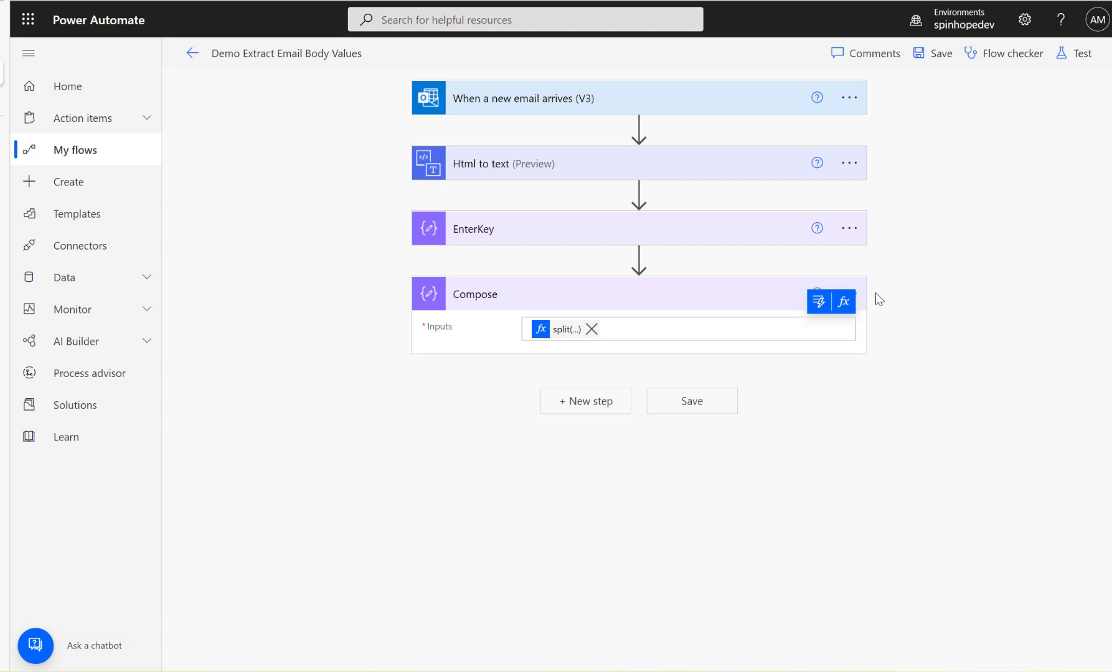
- Rename the Compose action containing the split expression to Split Body Text
click(857, 296)
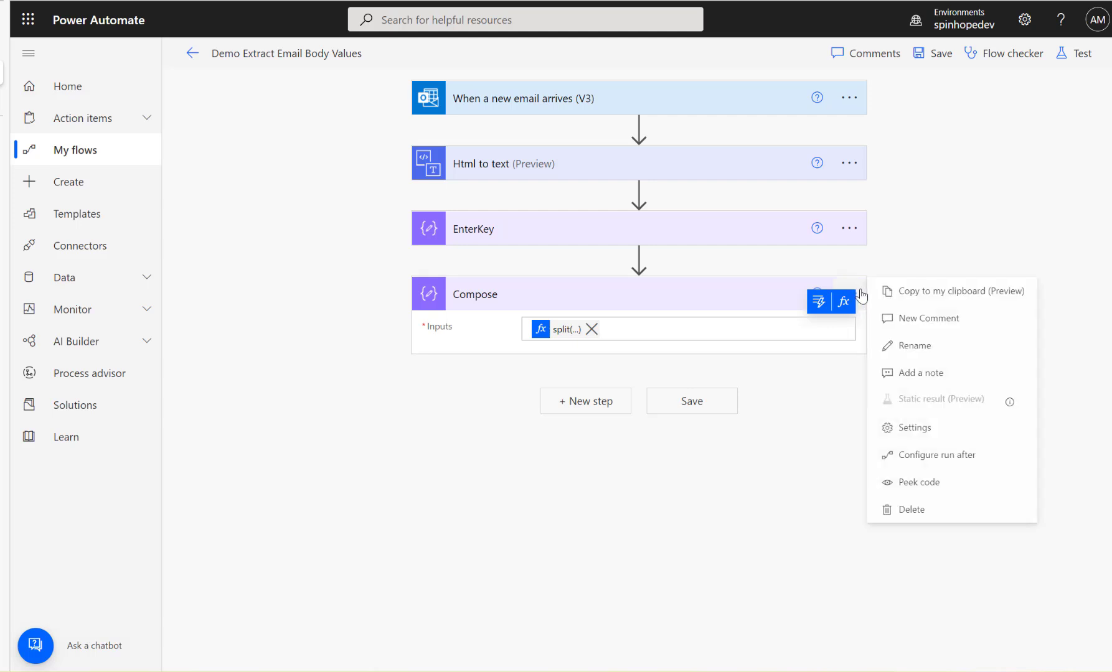
click(918, 358)
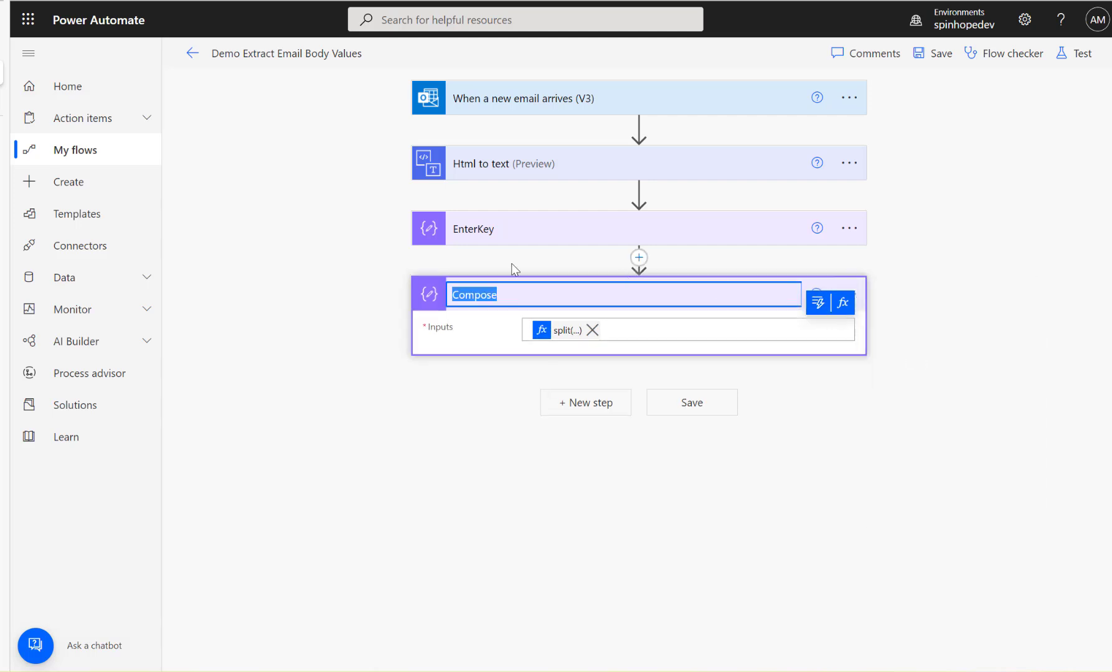
text(Split Body Text)
click(365, 389)
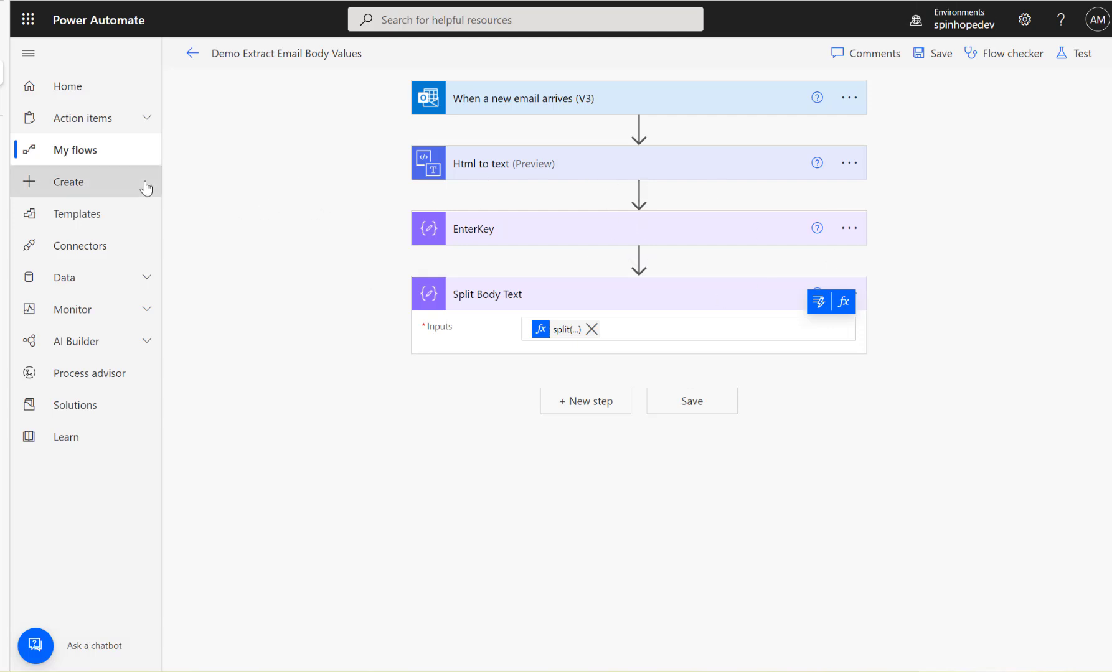
- Check the community post's sample email fields, and examine the Html to text action's plain text output in the test run
click(3, 45)
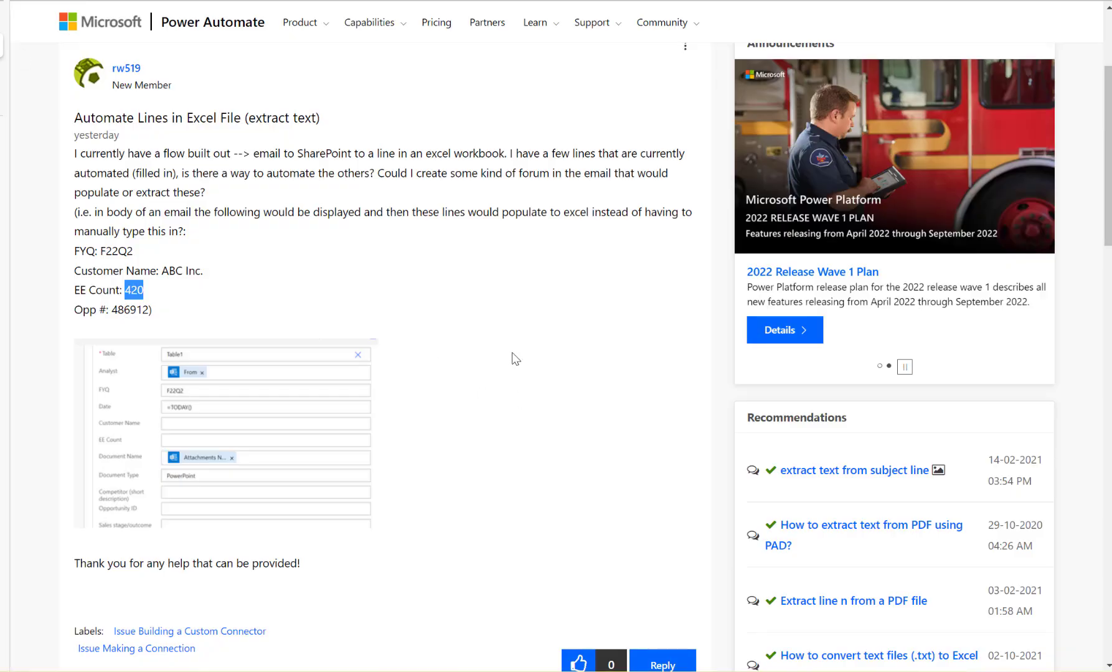
scroll(511, 353, down, 10)
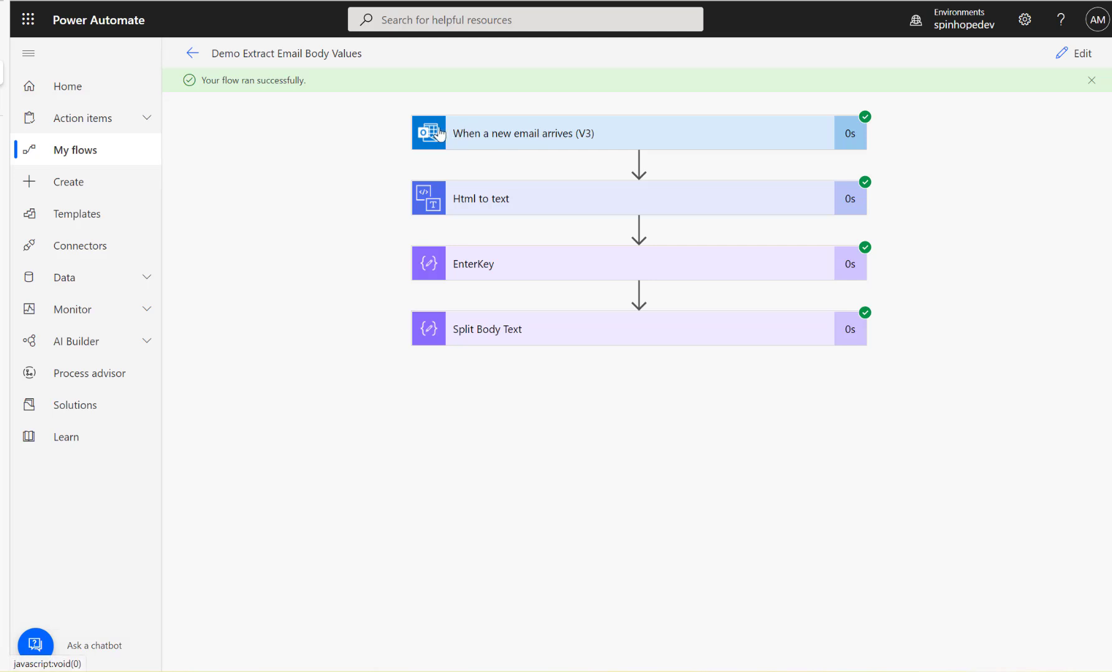
click(506, 202)
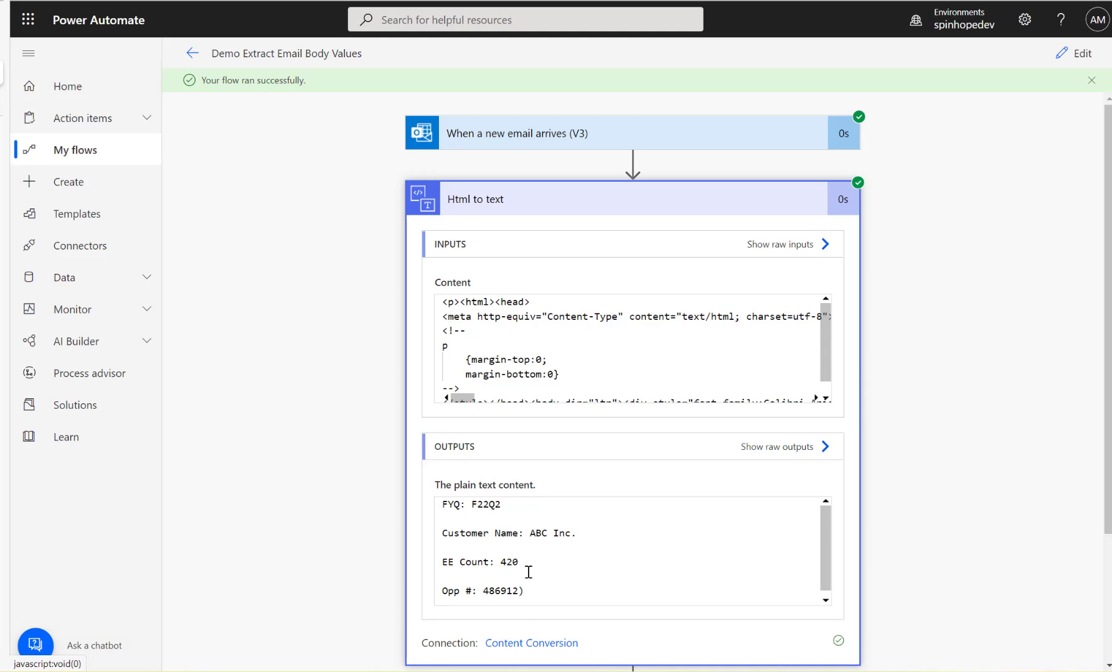
drag(537, 592, 427, 500)
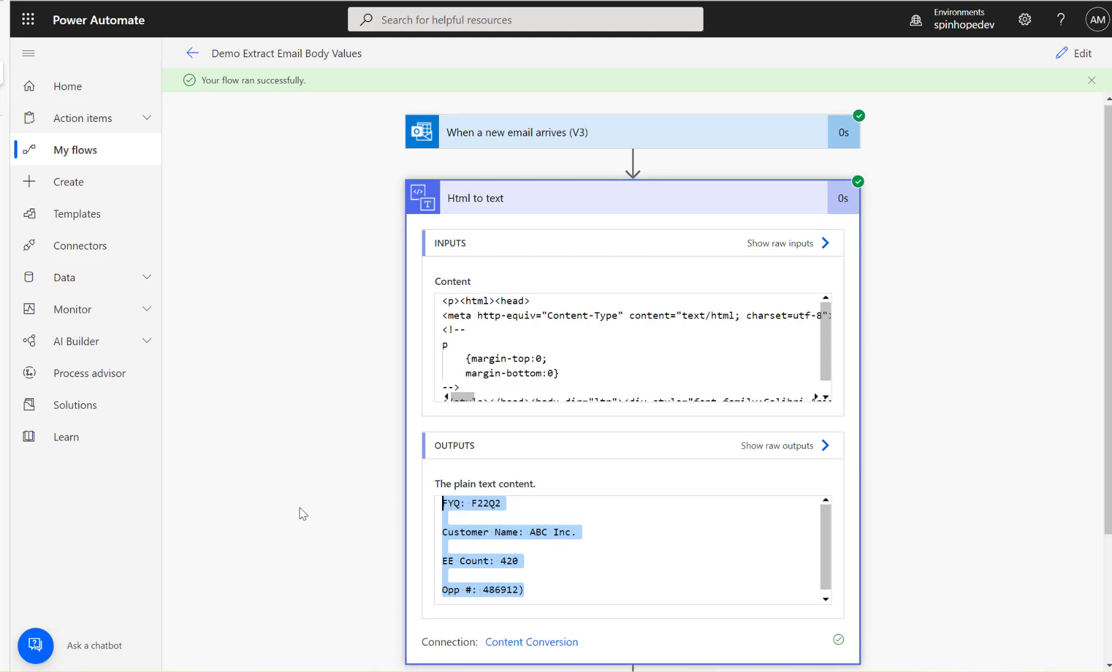
scroll(330, 515, down, 3)
- Examine the EnterKey and Split Body Text results of the run, including the raw output array and its FYQ entry
click(470, 548)
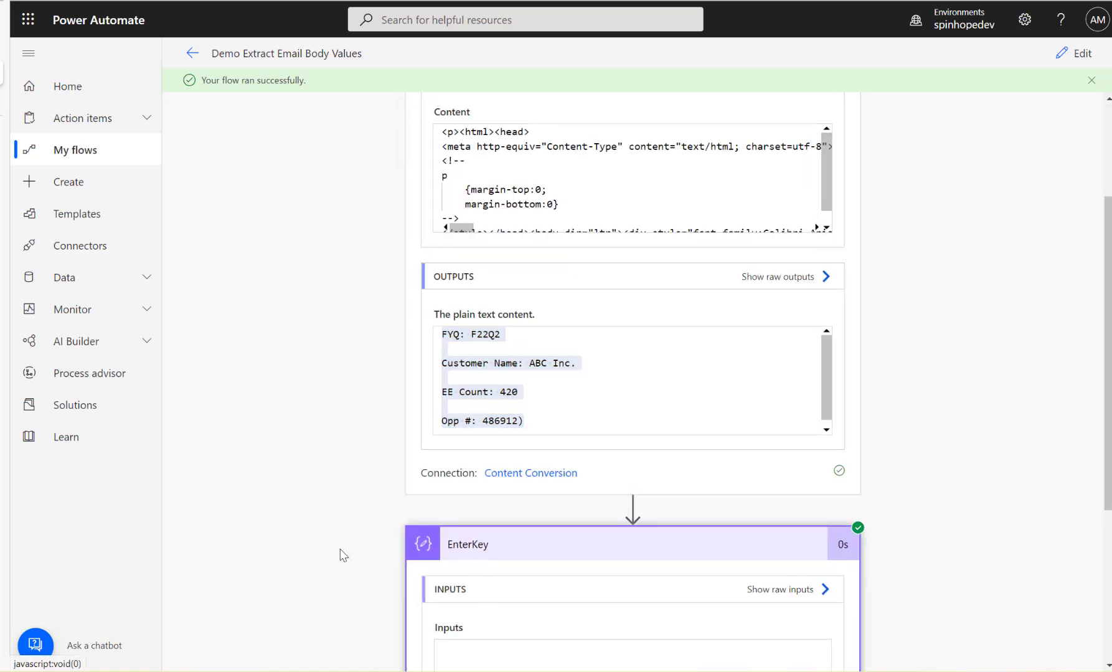
scroll(341, 551, down, 5)
click(436, 624)
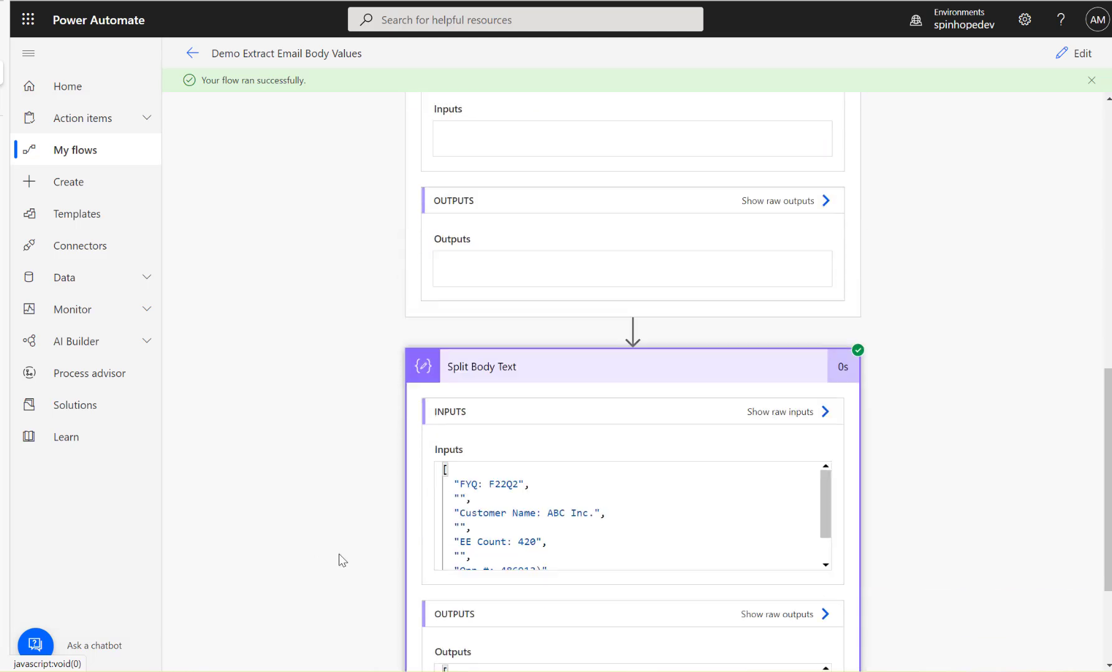
scroll(368, 466, down, 3)
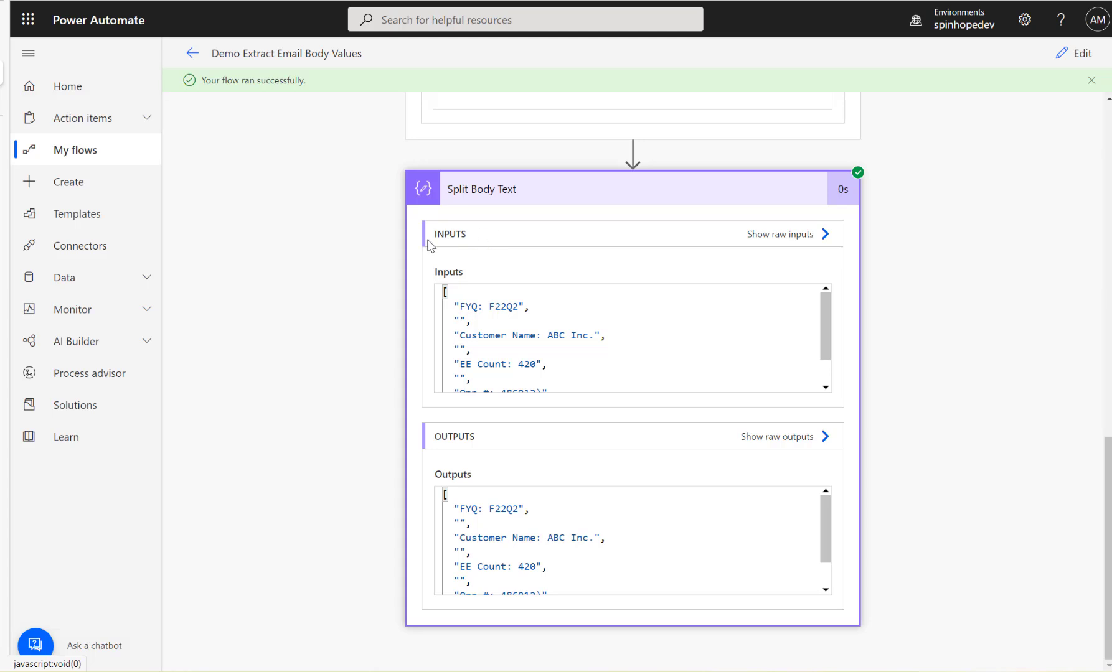
double_click(452, 320)
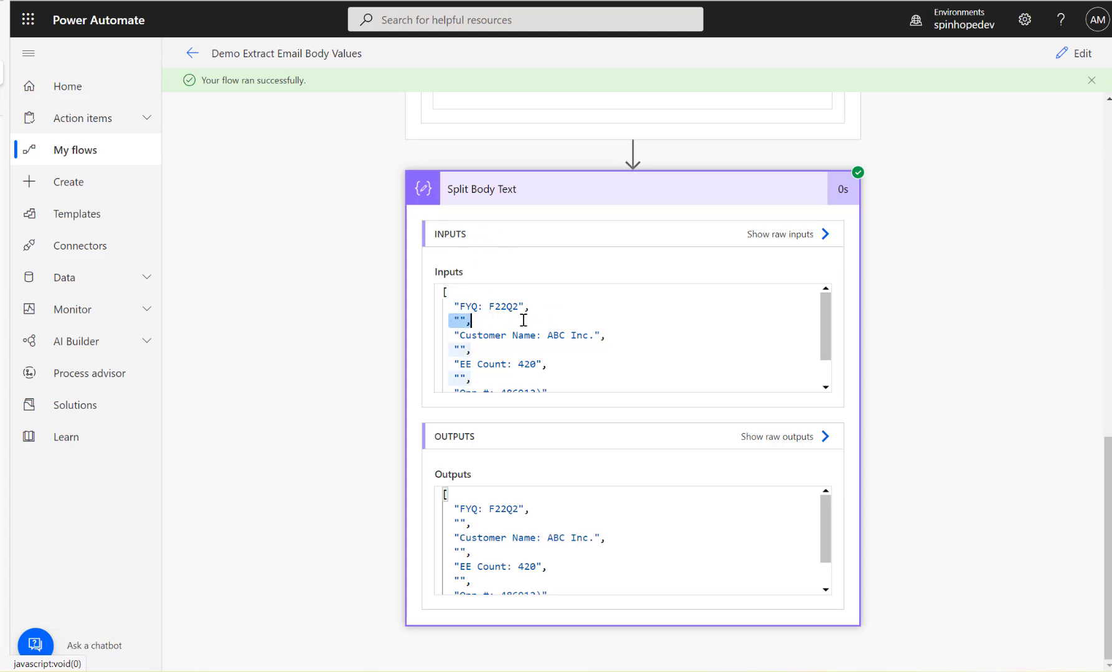
click(778, 438)
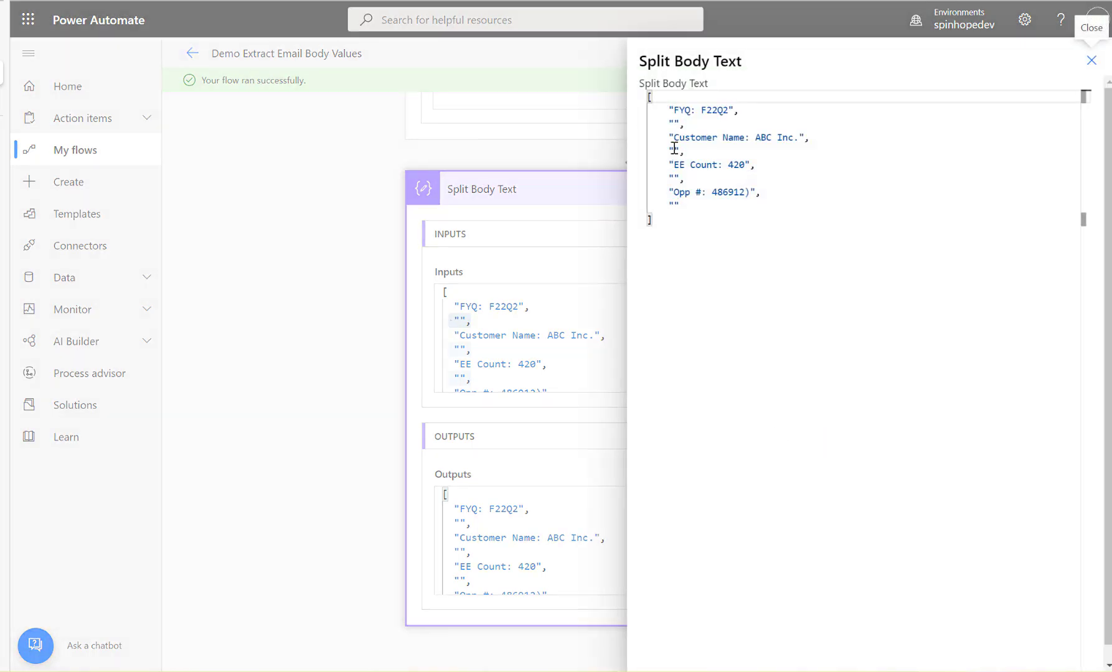
drag(665, 110, 763, 107)
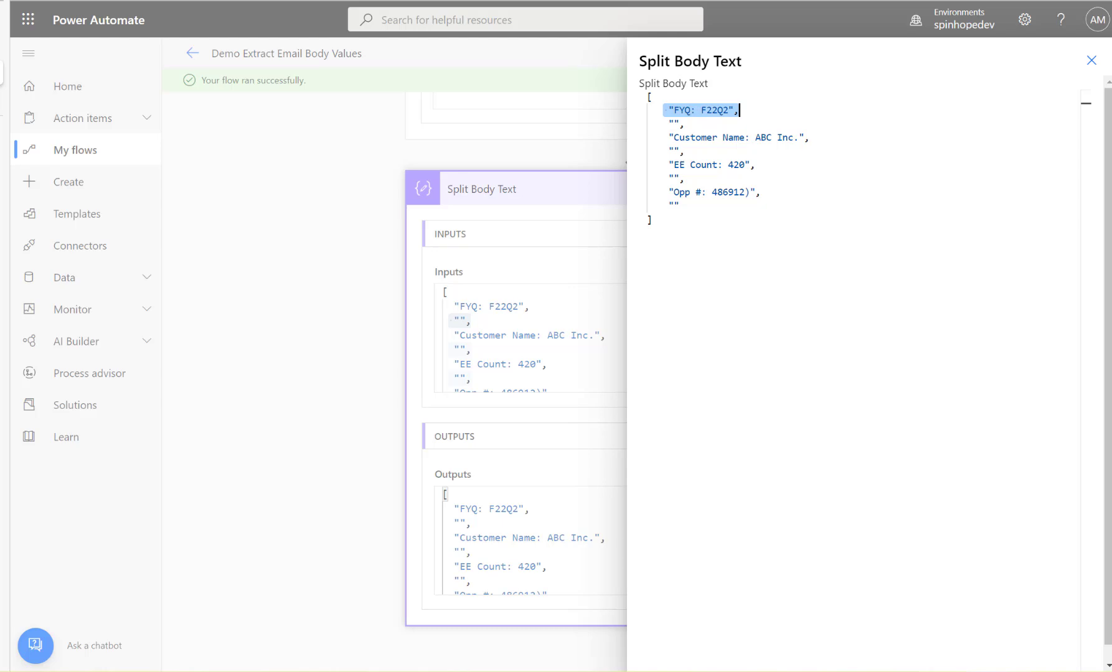
click(1092, 60)
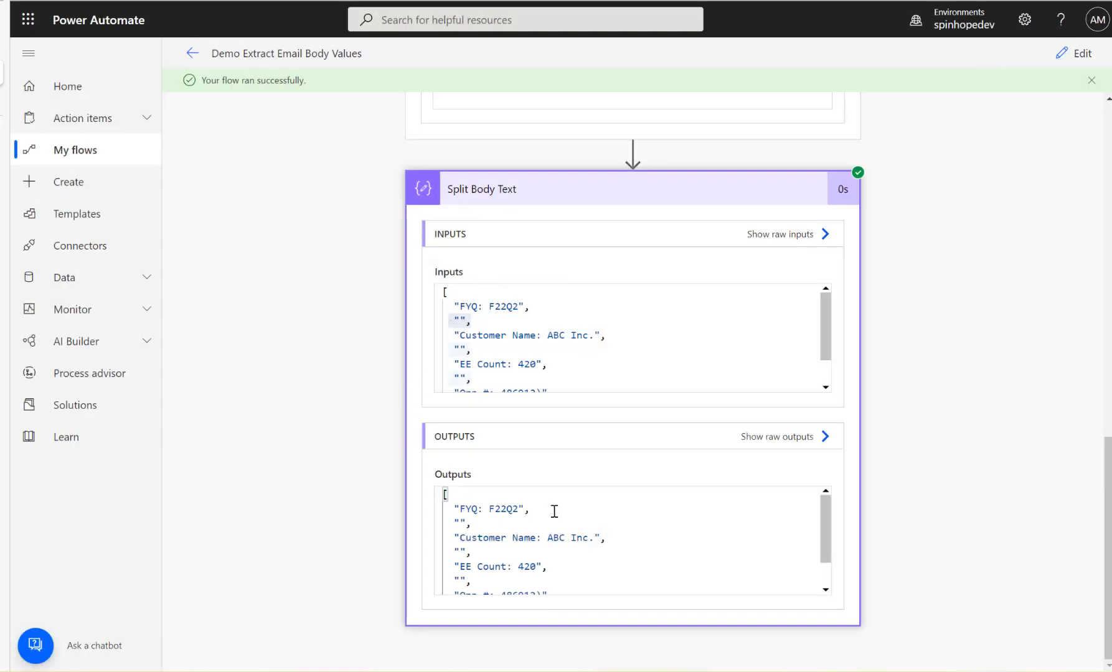
double_click(506, 509)
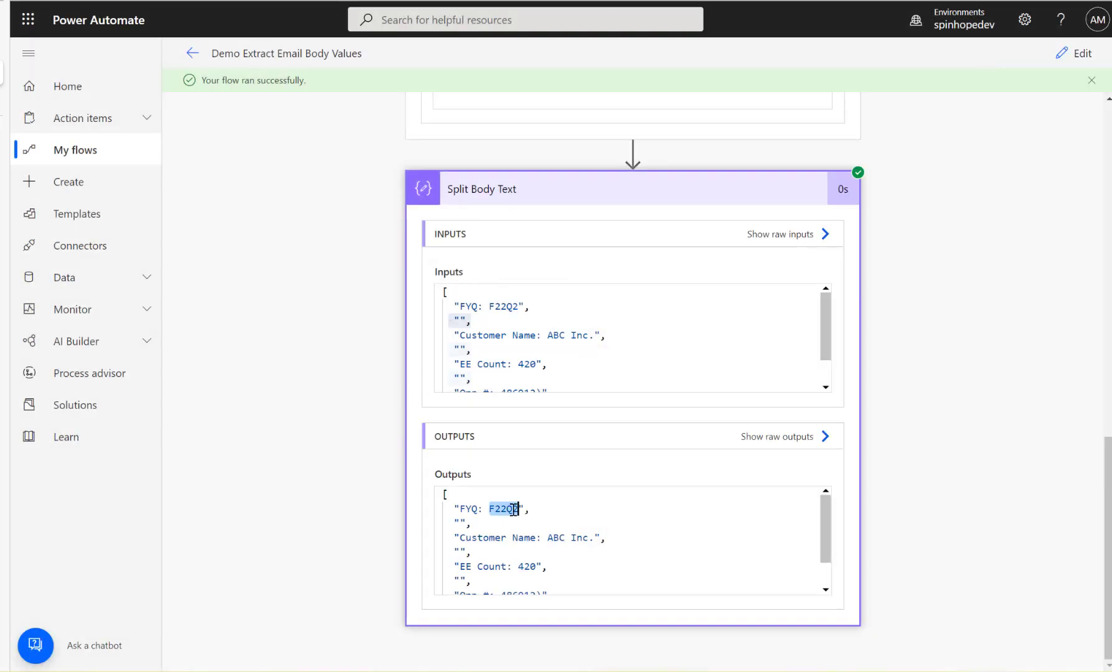
- Return to editing the flow and add a Data Operation Compose action below Split Body Text
click(1071, 59)
click(585, 401)
text(compose)
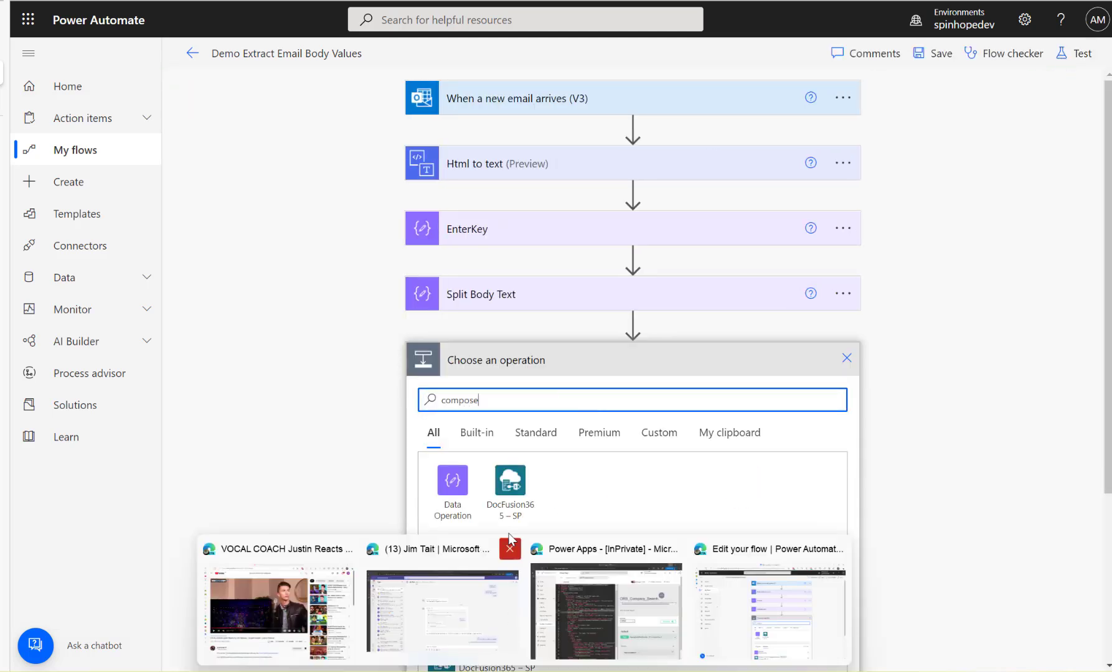
click(459, 496)
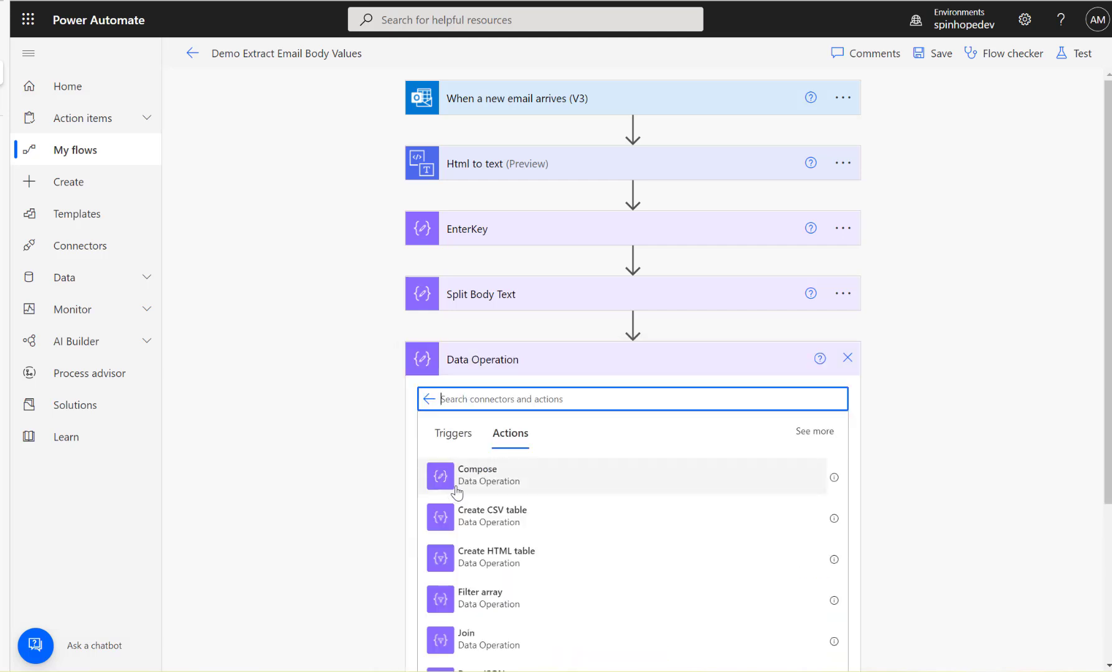
click(468, 485)
- Rename the new Compose action below Split Body Text as FYQ
click(849, 360)
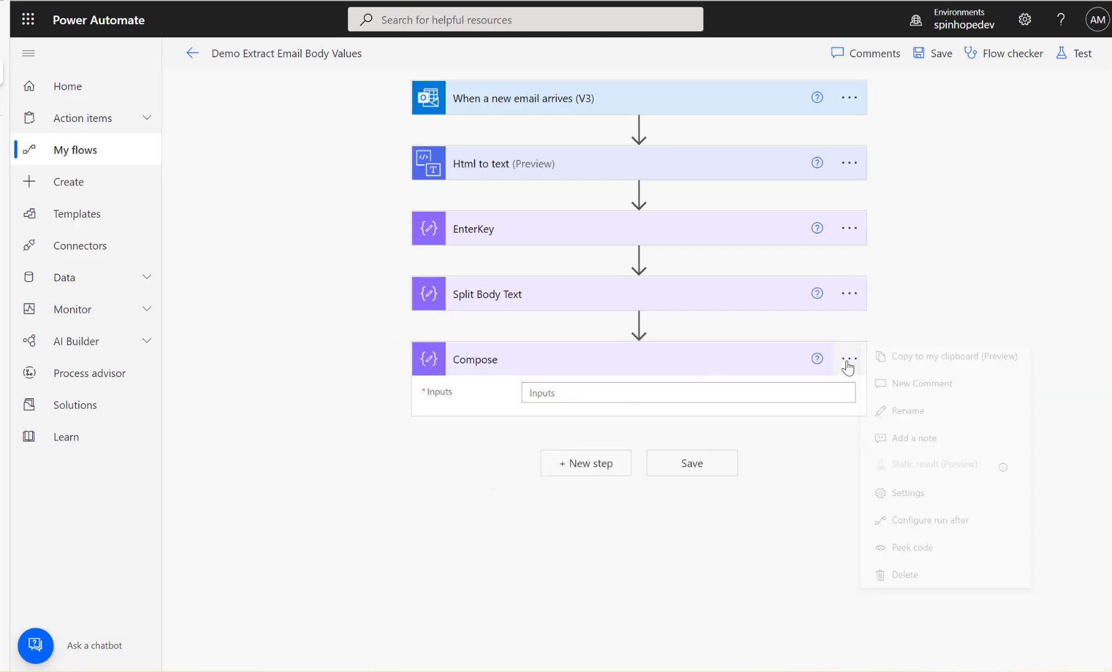
click(913, 411)
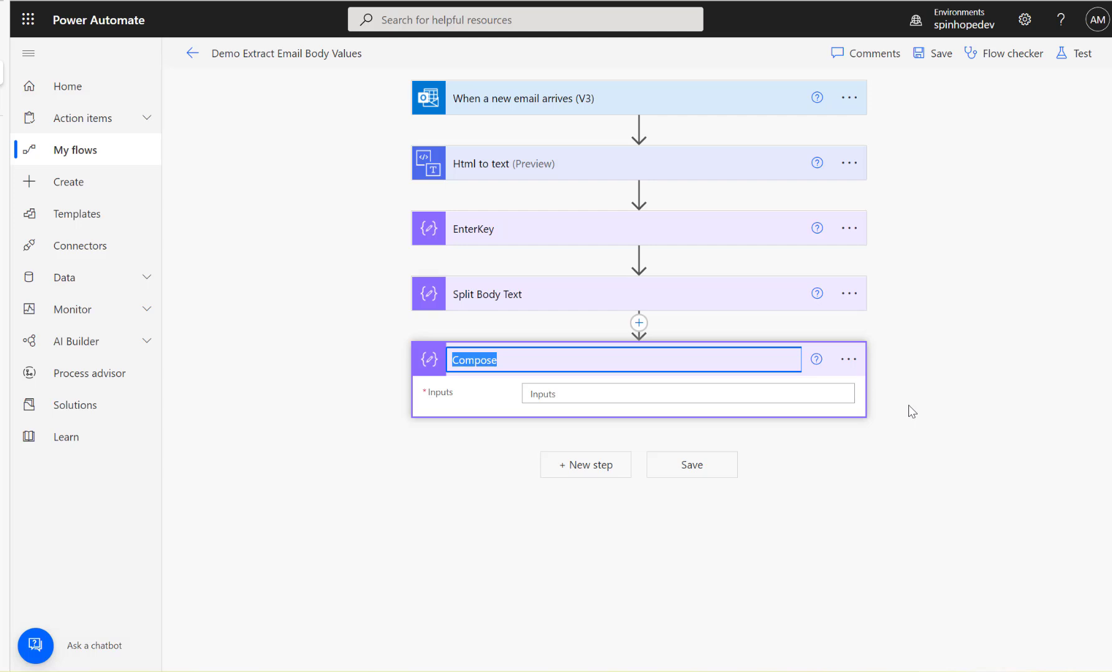
text(FYA)
click(455, 462)
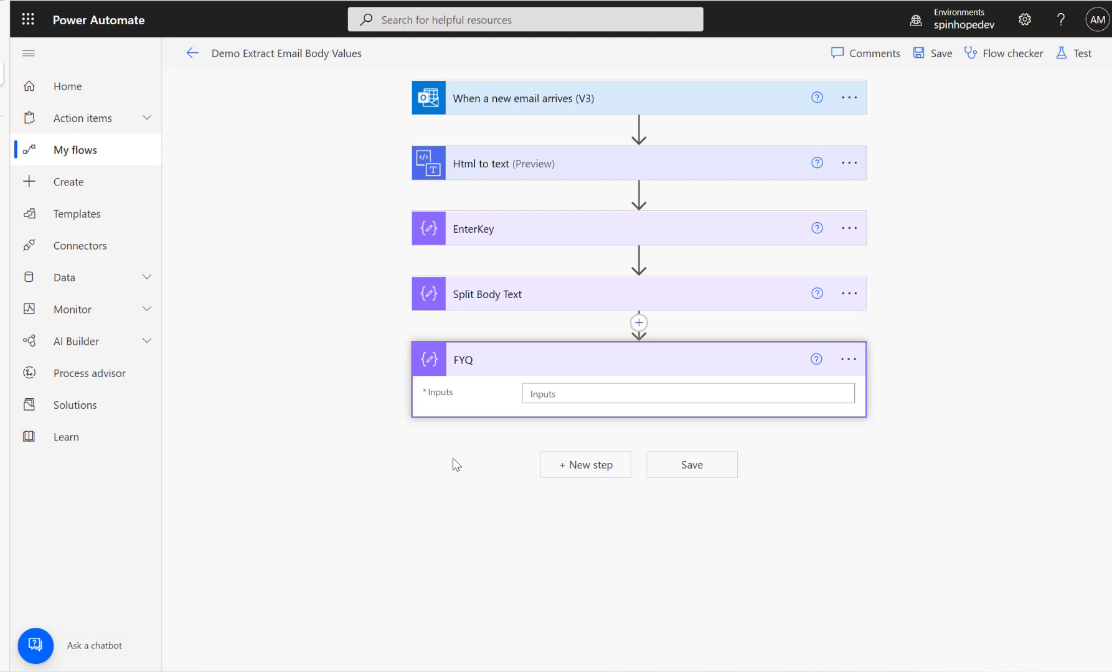
- Start a split() expression in the FYQ action's input, with outputs('Split_Body_Text') as the text and a quoted separator
click(571, 390)
click(844, 369)
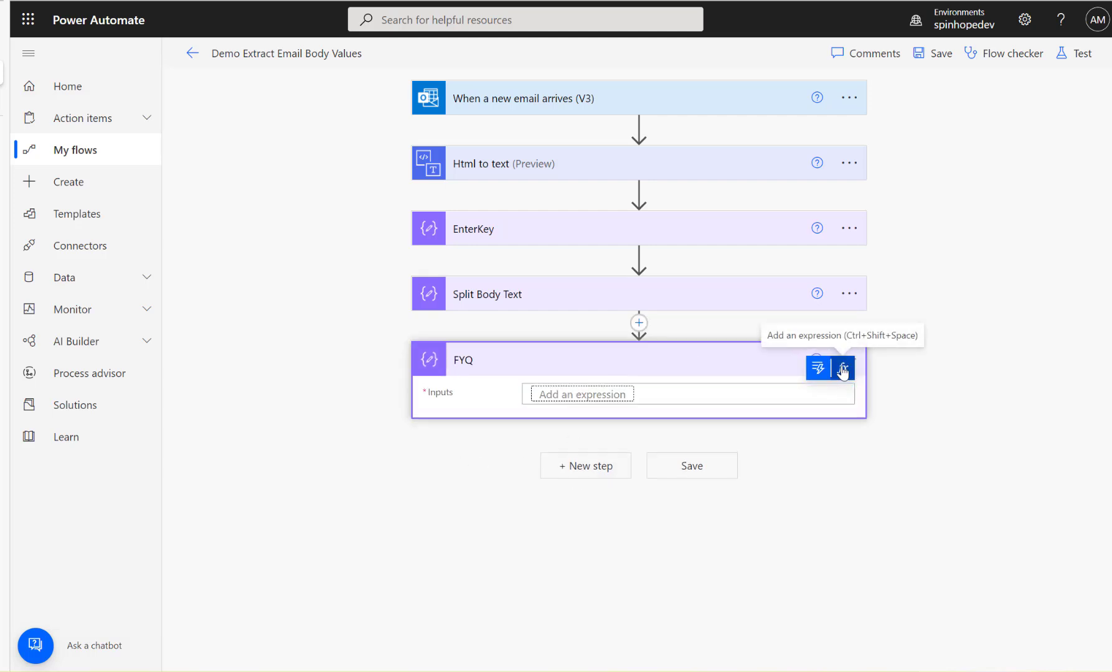
text(split()
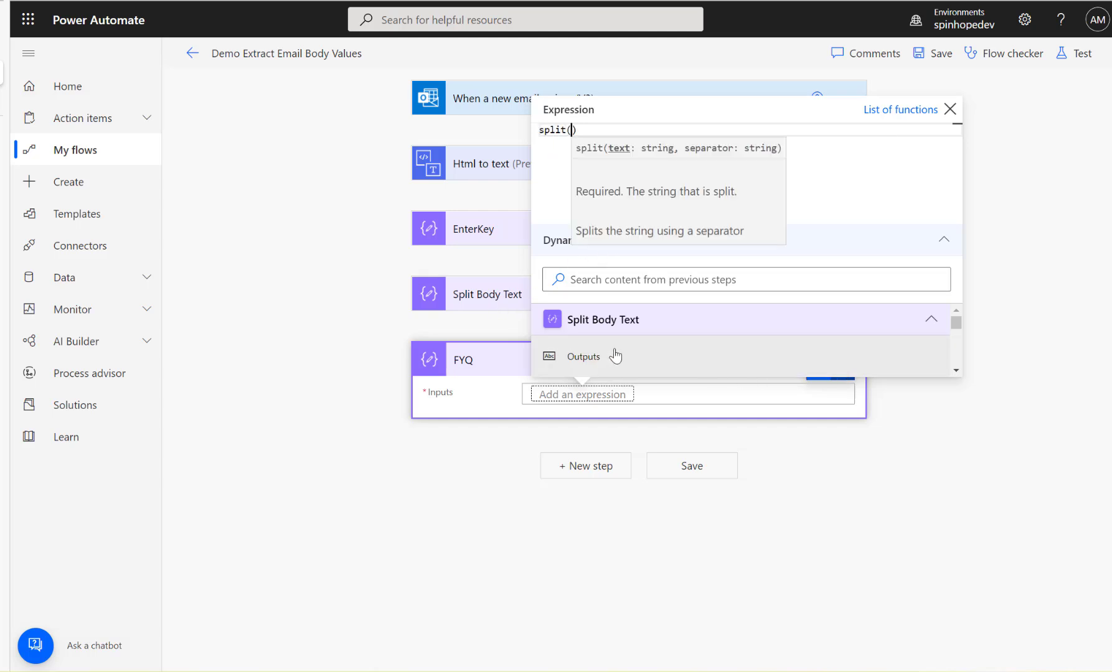
click(567, 358)
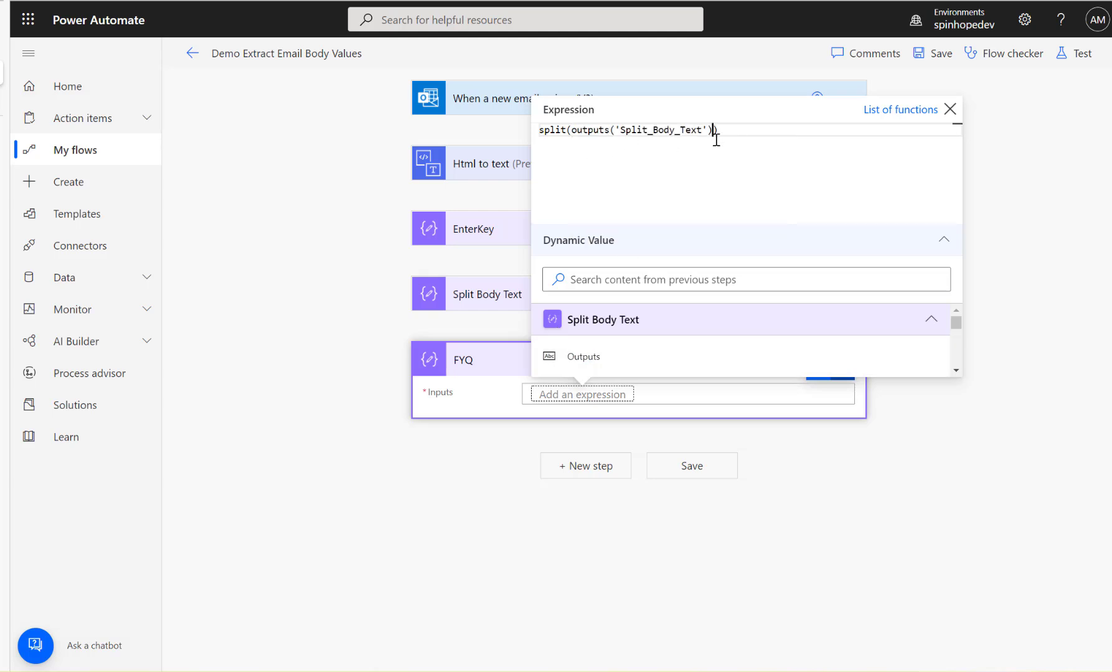
text(,)
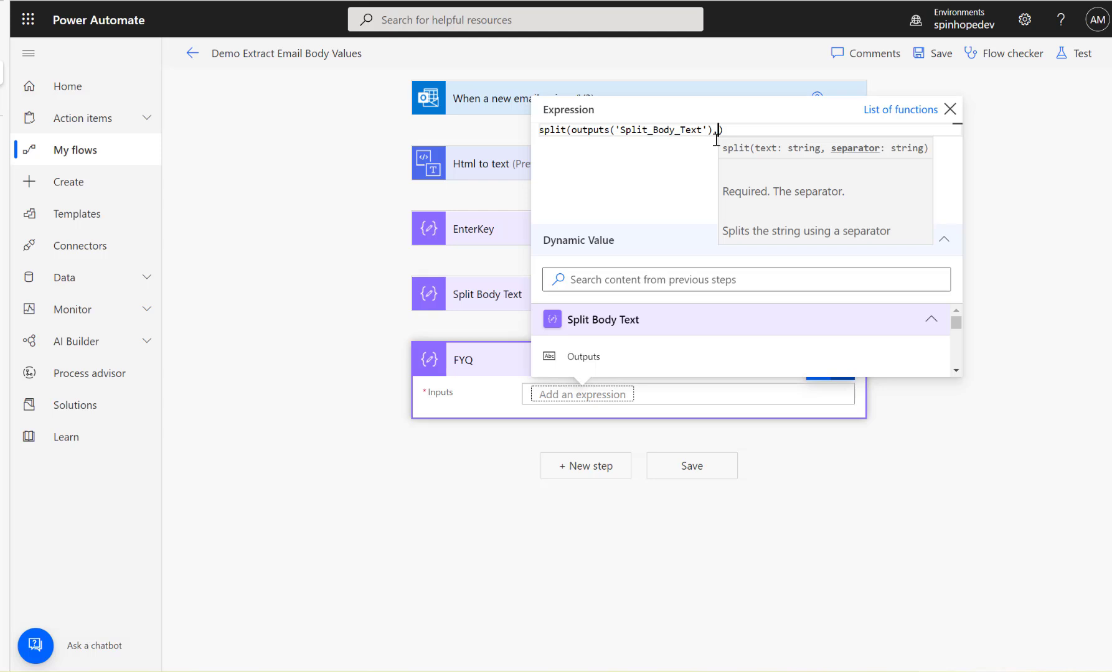
text(')
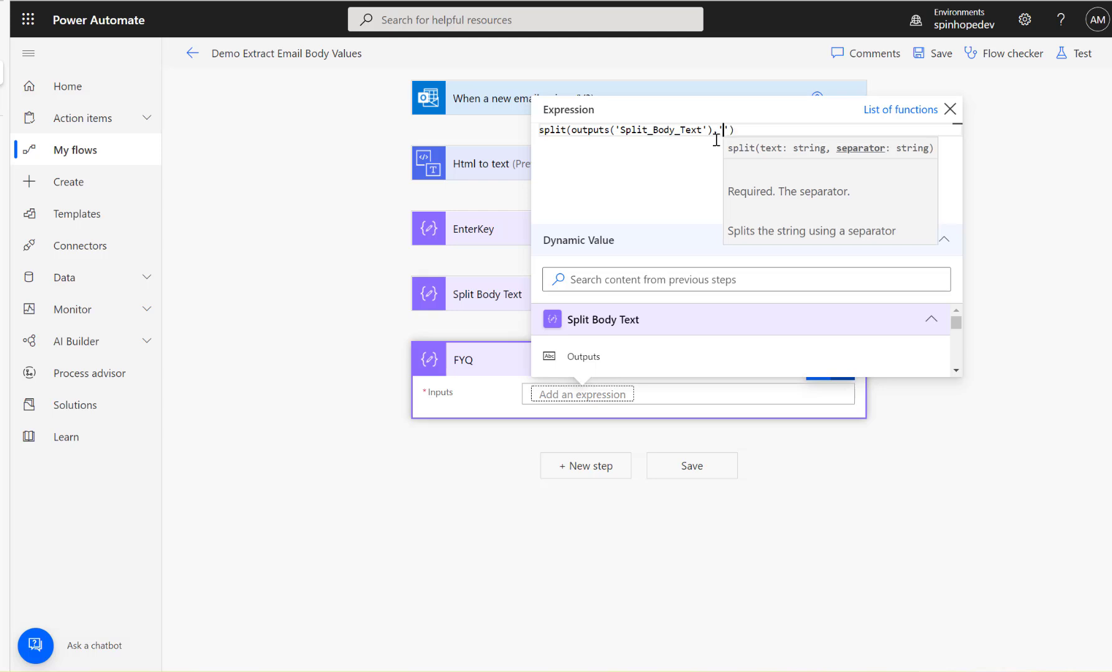
text(FYQ)
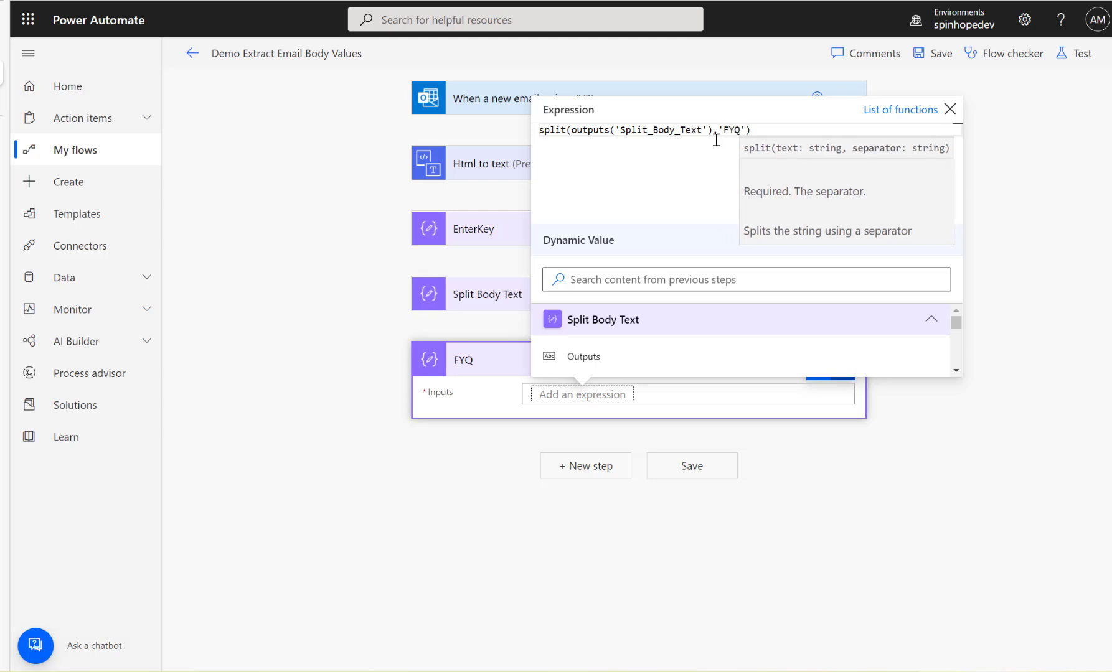
text(:)
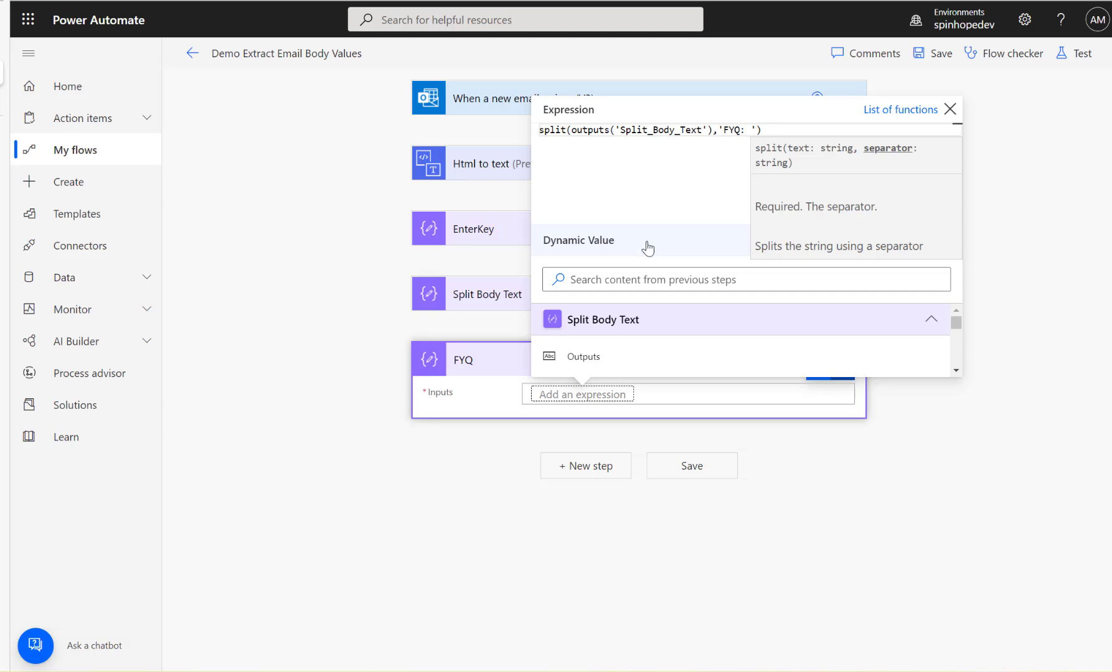
key(BackSpace)
key(BackSpace)
key(BackSpace)
key(BackSpace)
key(BackSpace)
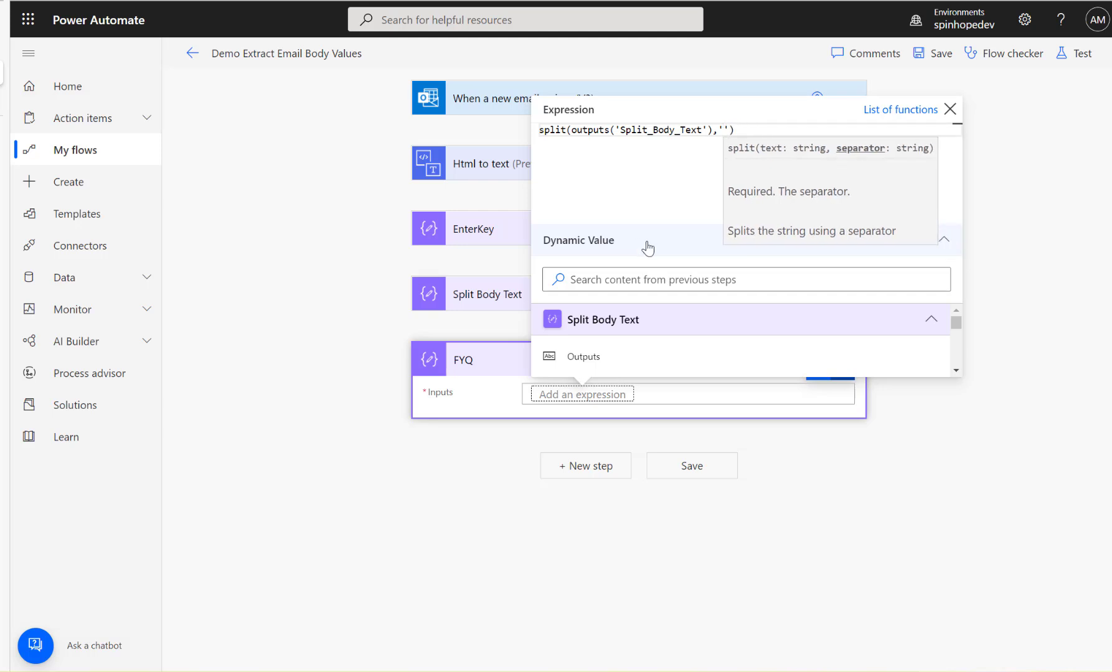
- Complete the FYQ split expression with a colon and space ': ' as its separator and apply it
text(:)
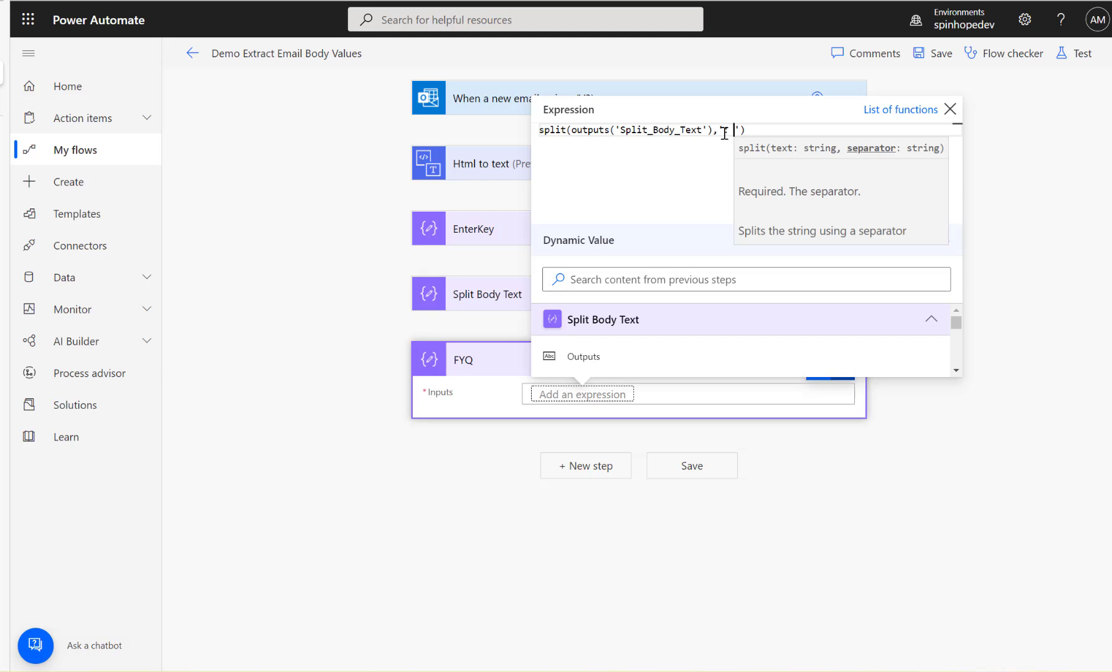
click(359, 213)
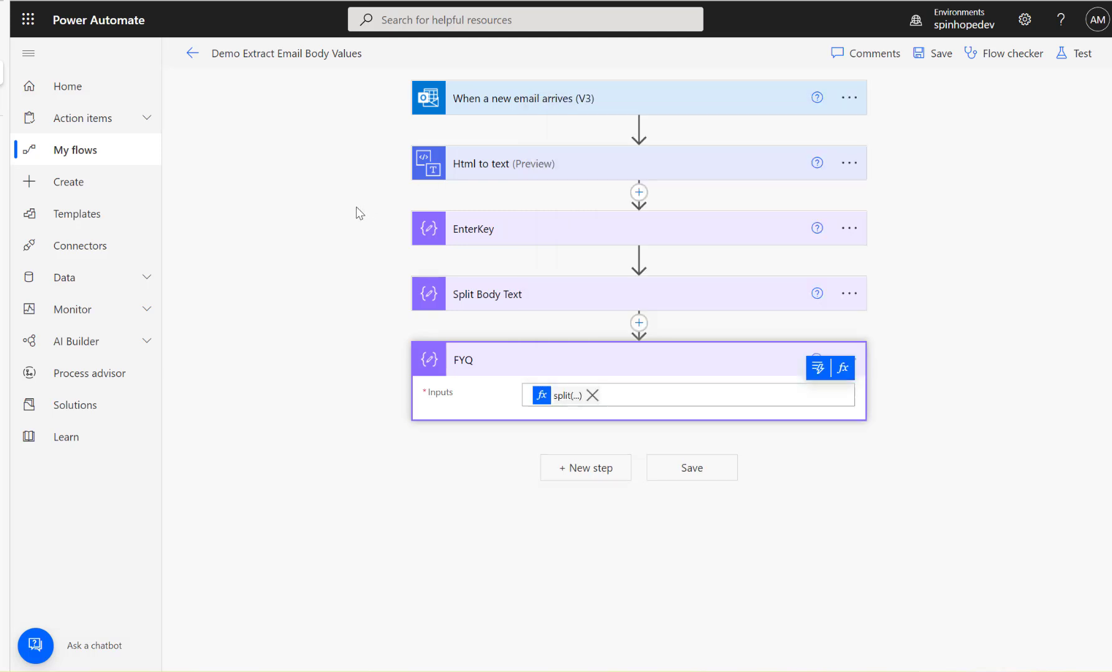
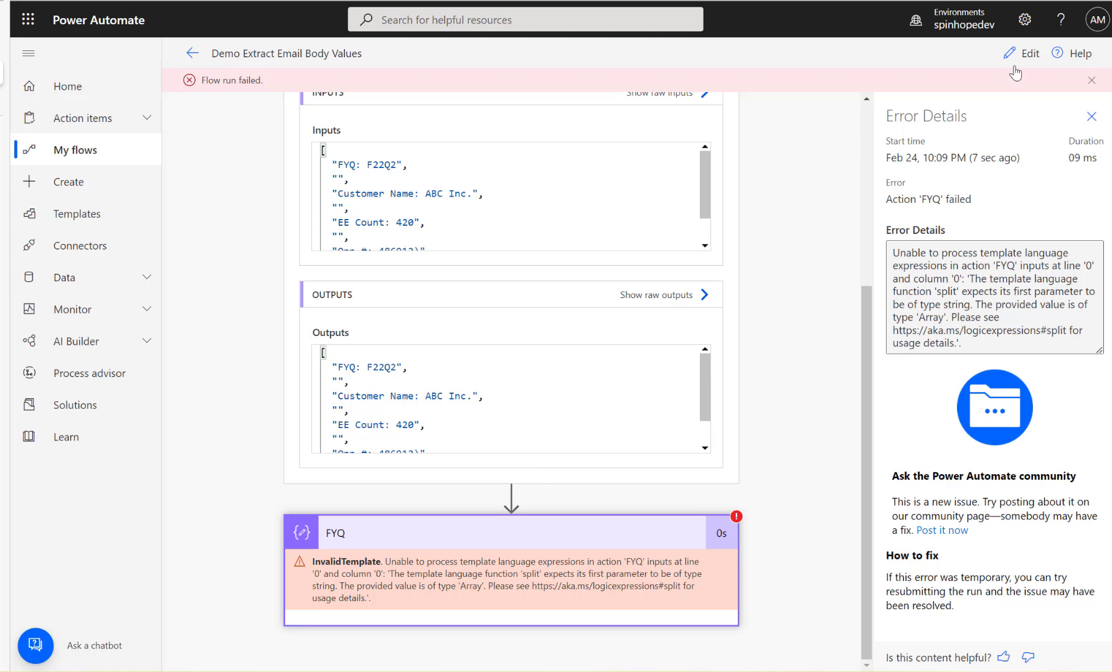
- Edit the FYQ expression to split only the first array item, using split(outputs('Split_Body_Text')[0],': ')
click(1018, 54)
click(554, 394)
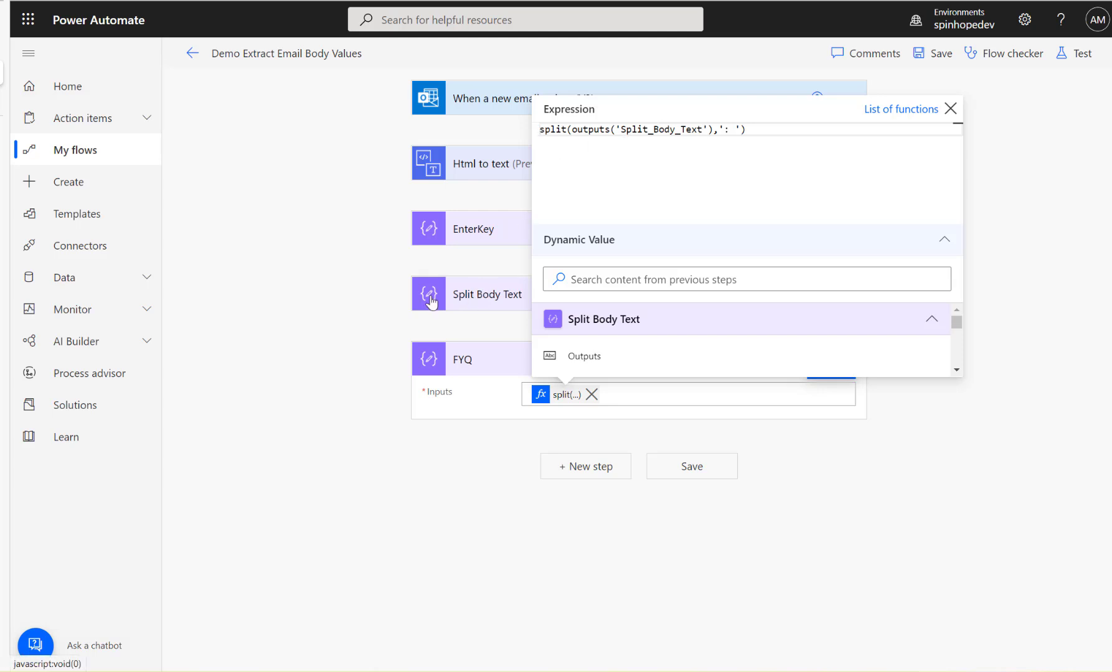
click(713, 130)
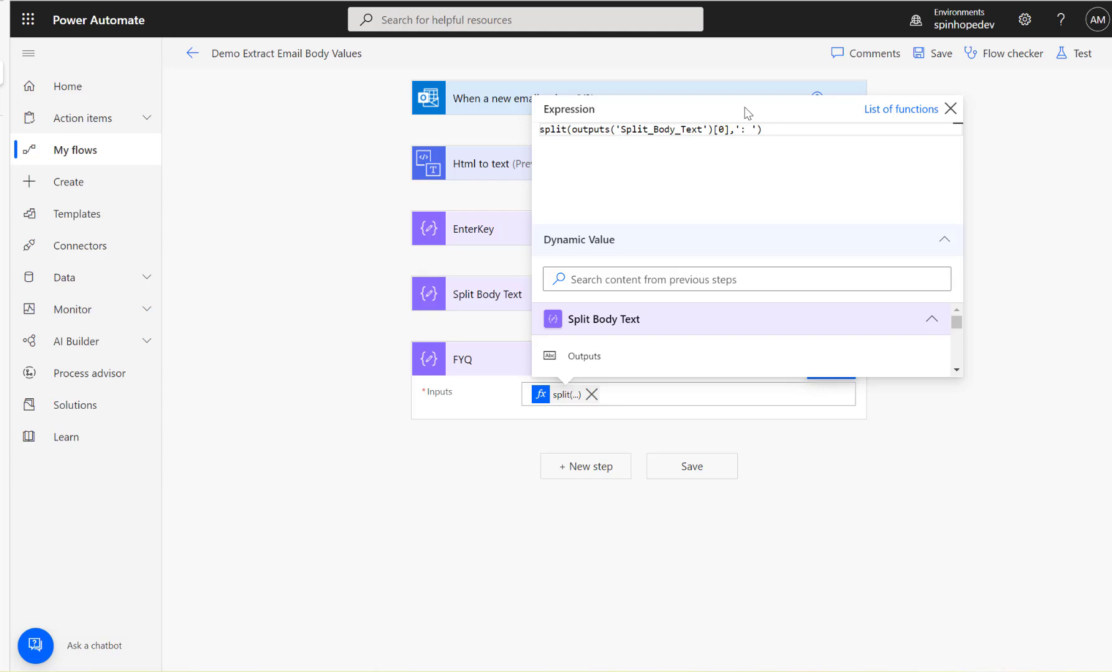
key(Right)
key(Right)
click(781, 130)
click(1015, 206)
- Save and test the flow automatically with the most recently used trigger, and inspect the FYQ line in the Split Body Text outputs
click(1078, 56)
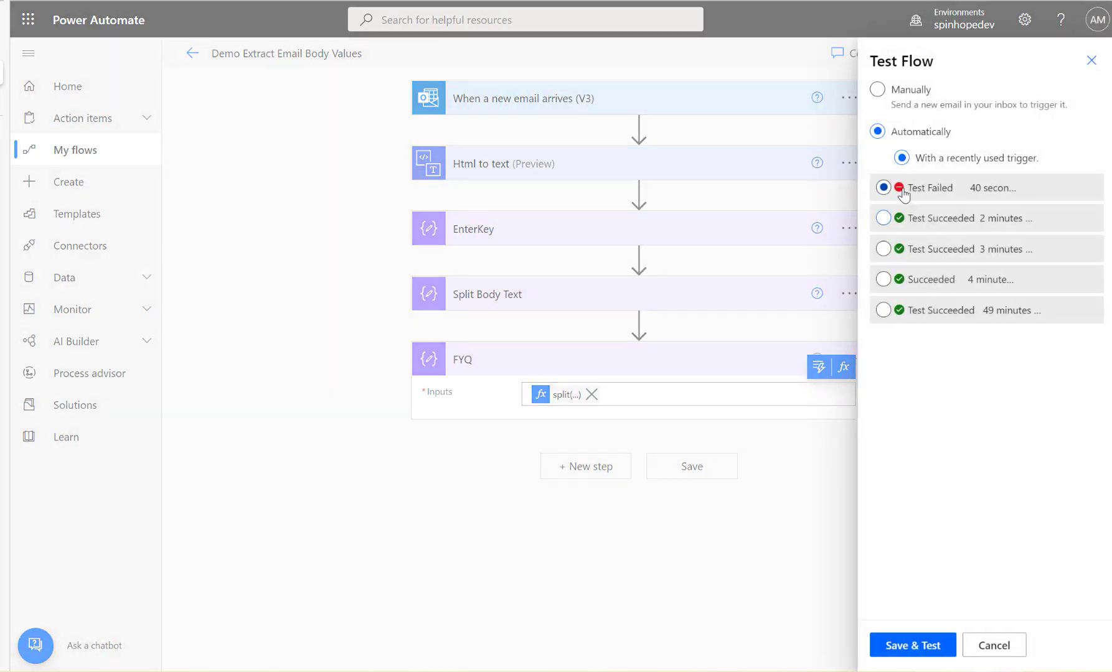
click(913, 644)
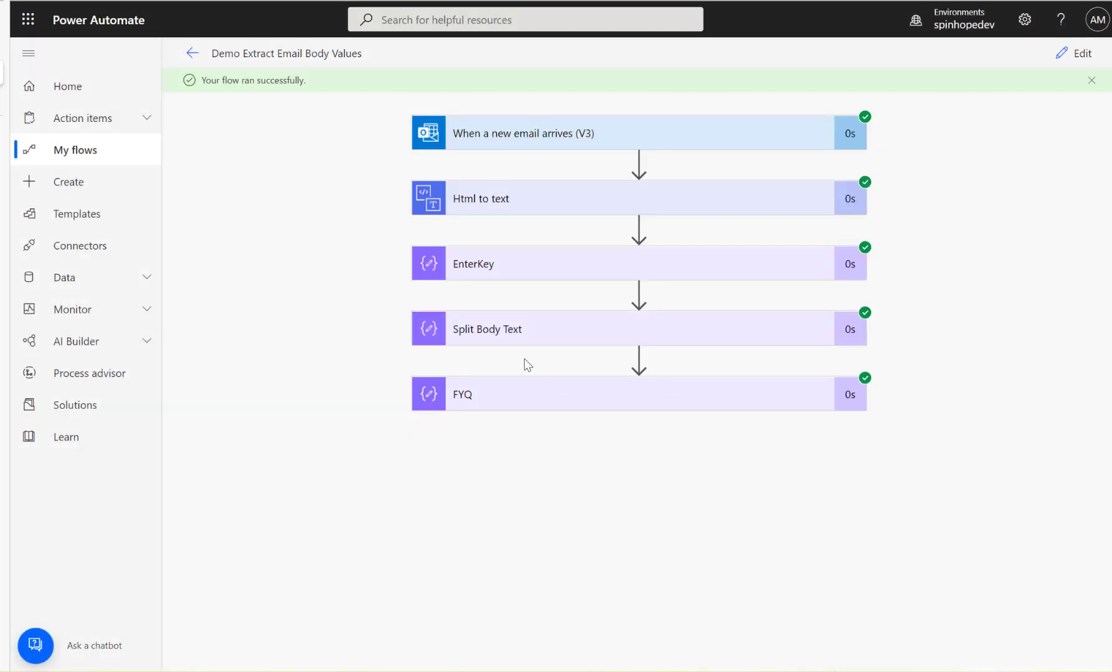
click(510, 334)
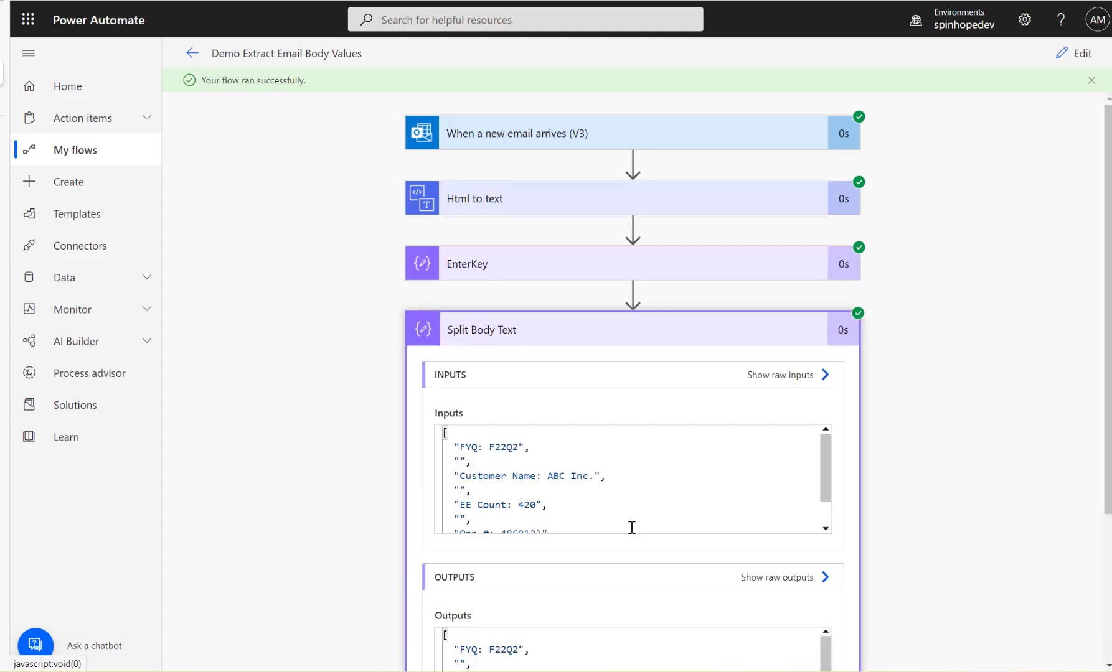
scroll(664, 515, down, 2)
scroll(895, 467, down, 3)
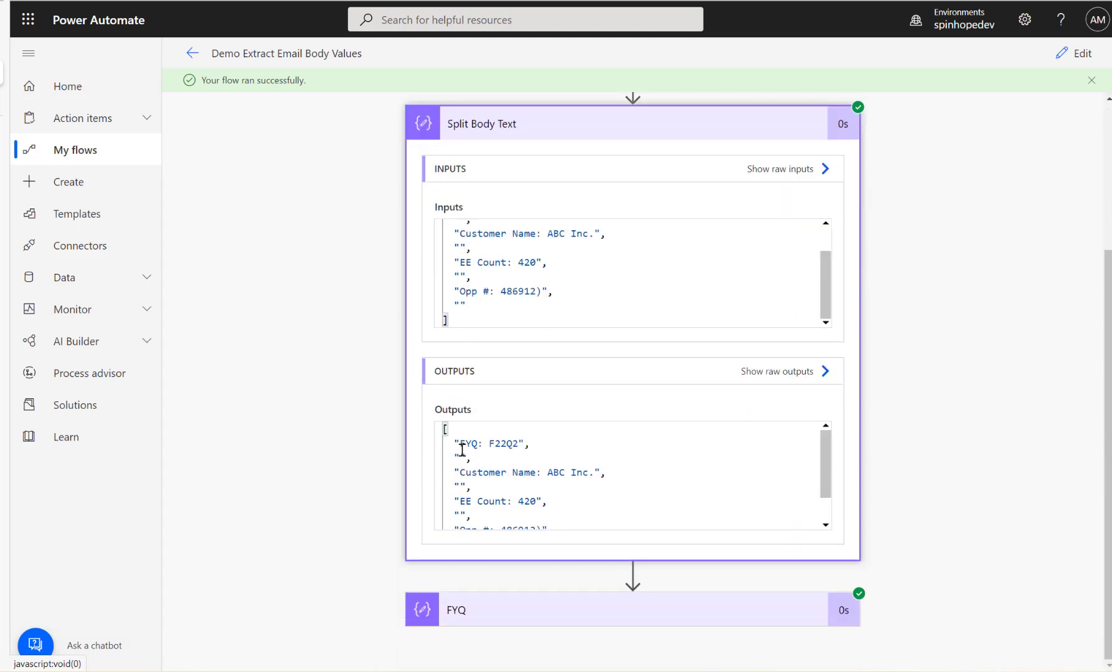
drag(457, 444, 571, 441)
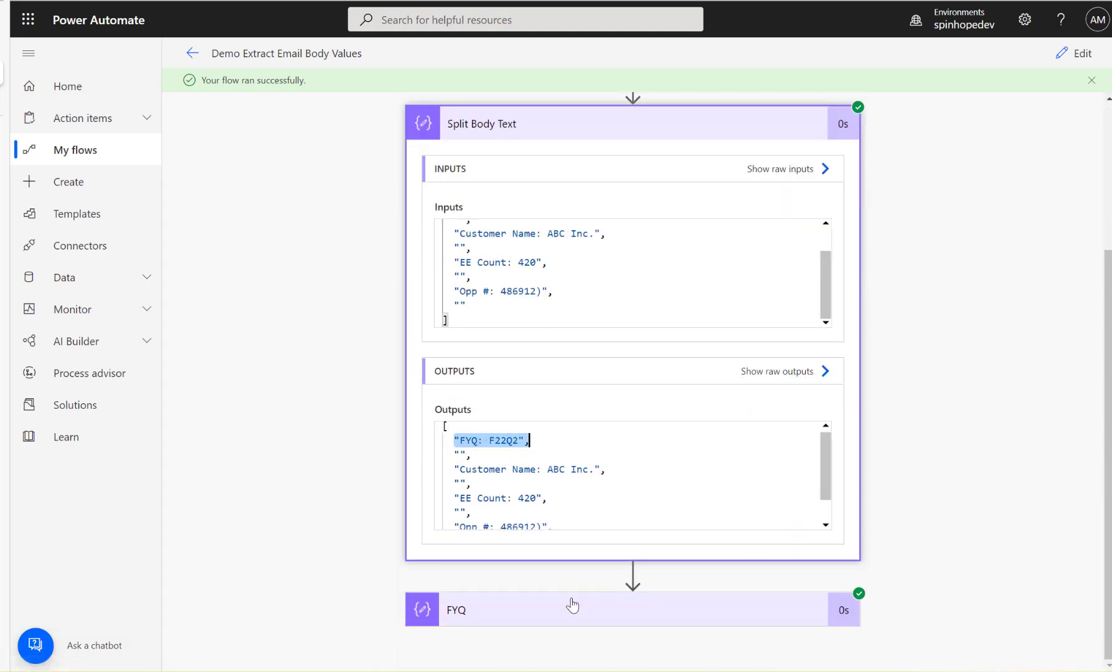
- Examine the FYQ action's run outputs, checking the field label and value items in the array
click(525, 595)
scroll(374, 467, down, 5)
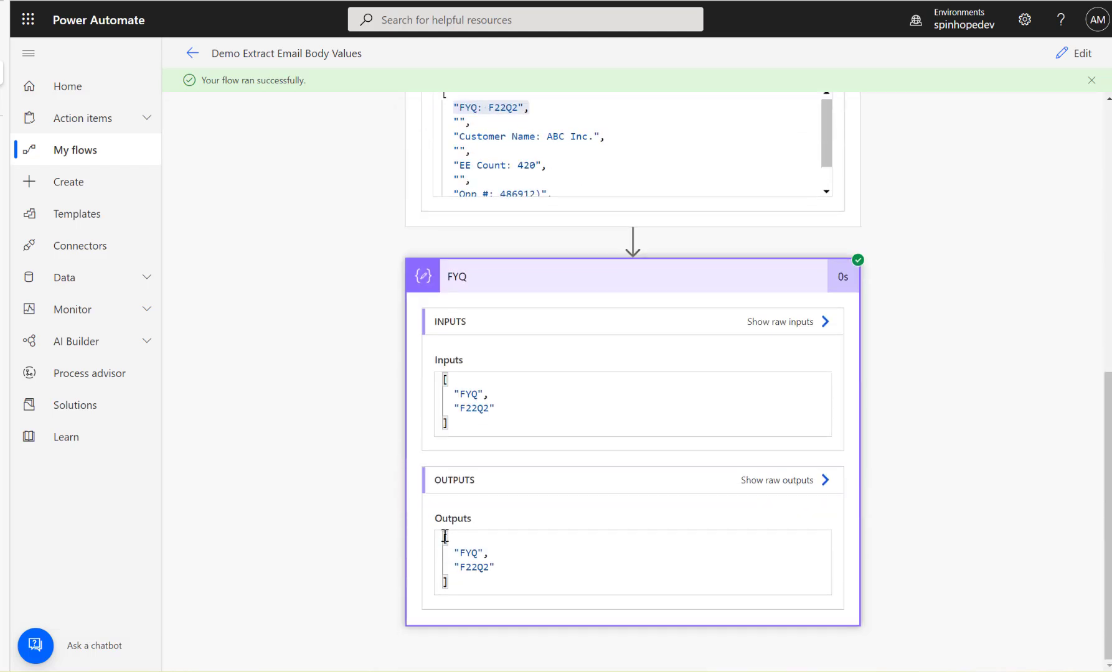
drag(451, 544, 524, 566)
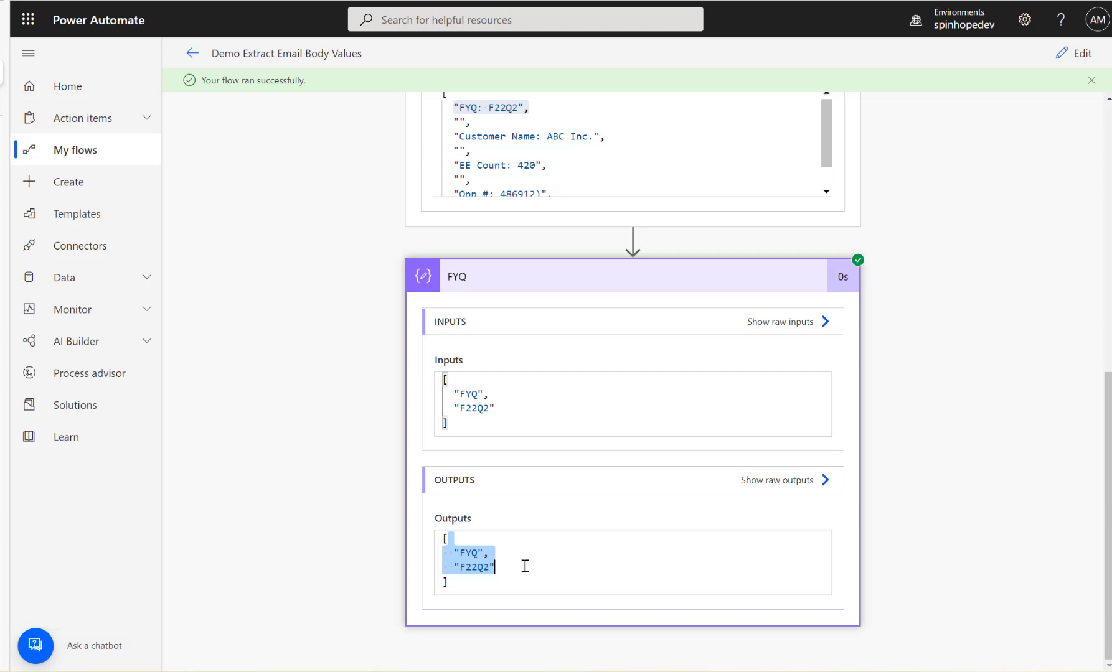
click(461, 554)
drag(455, 553, 516, 566)
click(459, 567)
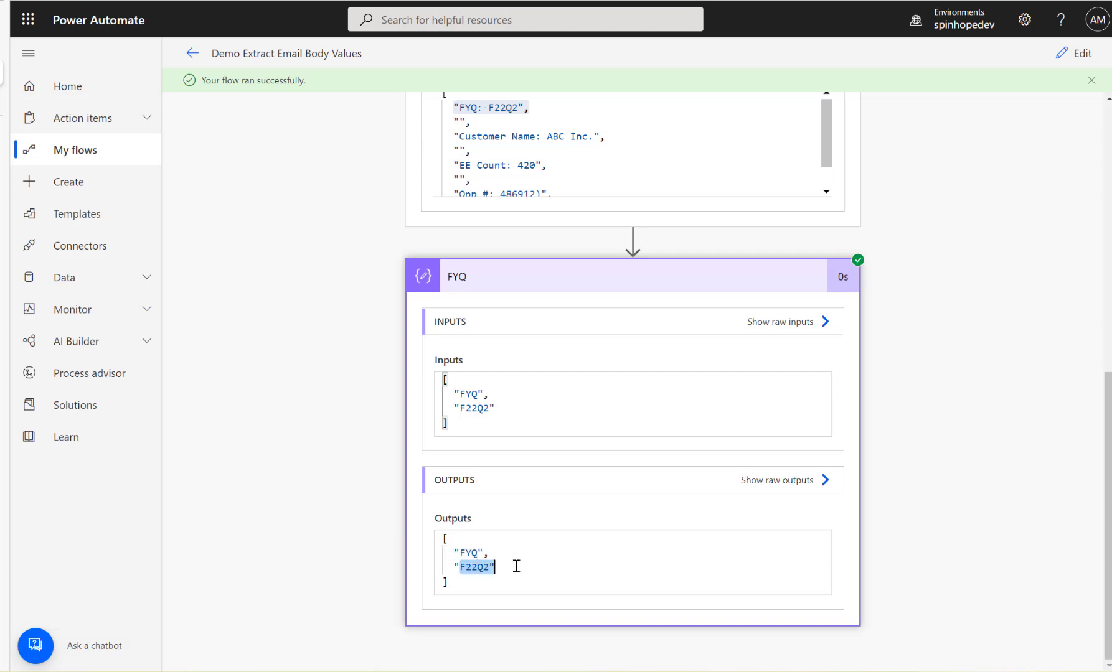
click(456, 567)
drag(450, 568, 508, 564)
drag(455, 553, 505, 554)
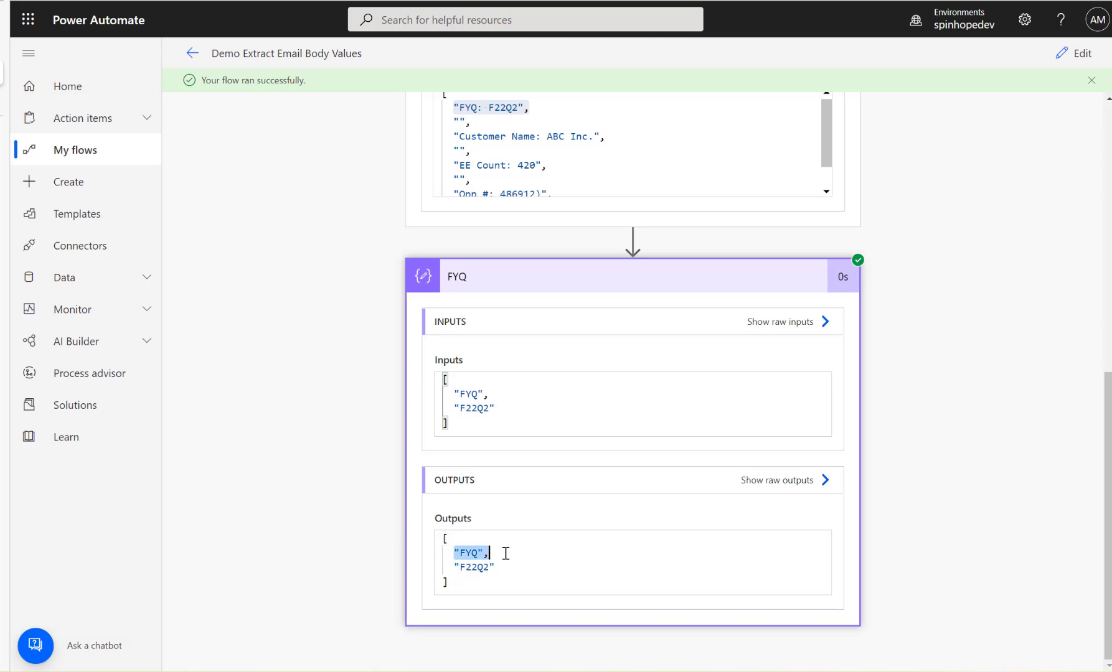
- Edit the FYQ expression to return only the last split item, using last(split(outputs('Split_Body_Text')[0],': '))
click(1076, 53)
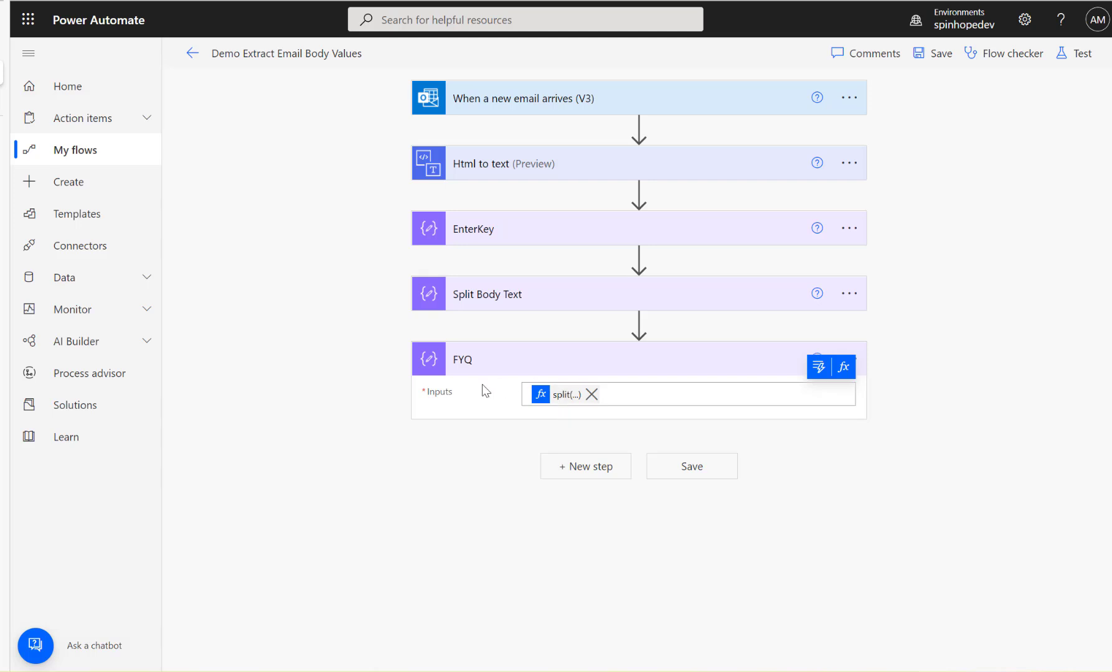
click(560, 396)
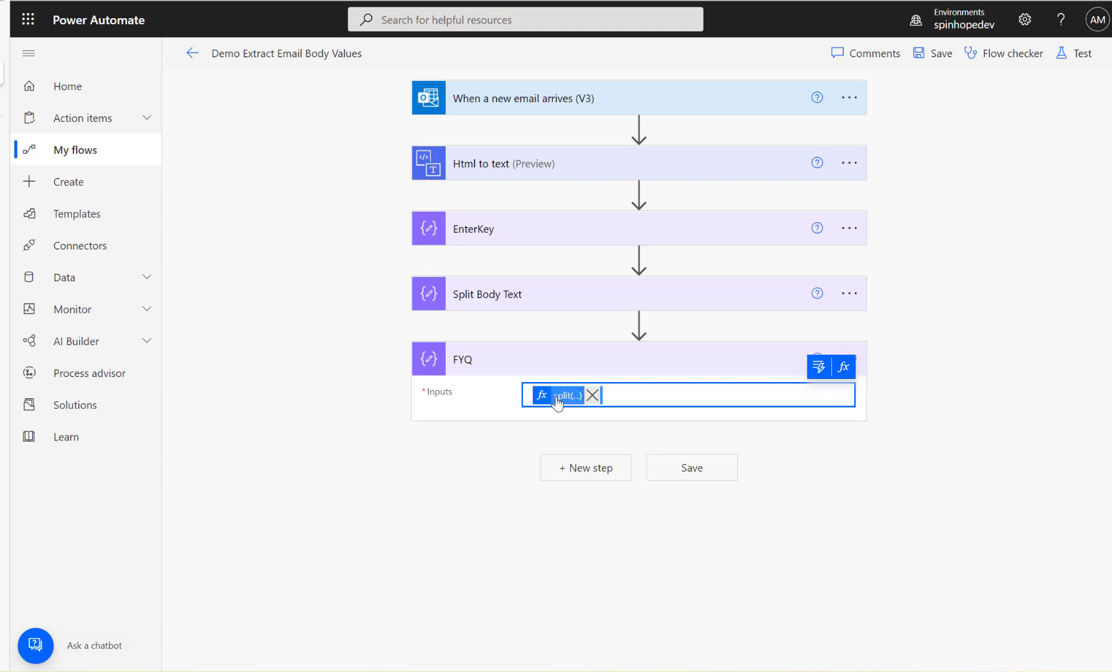
text(last(split(outputs('Split_Body_Text')[0],':)
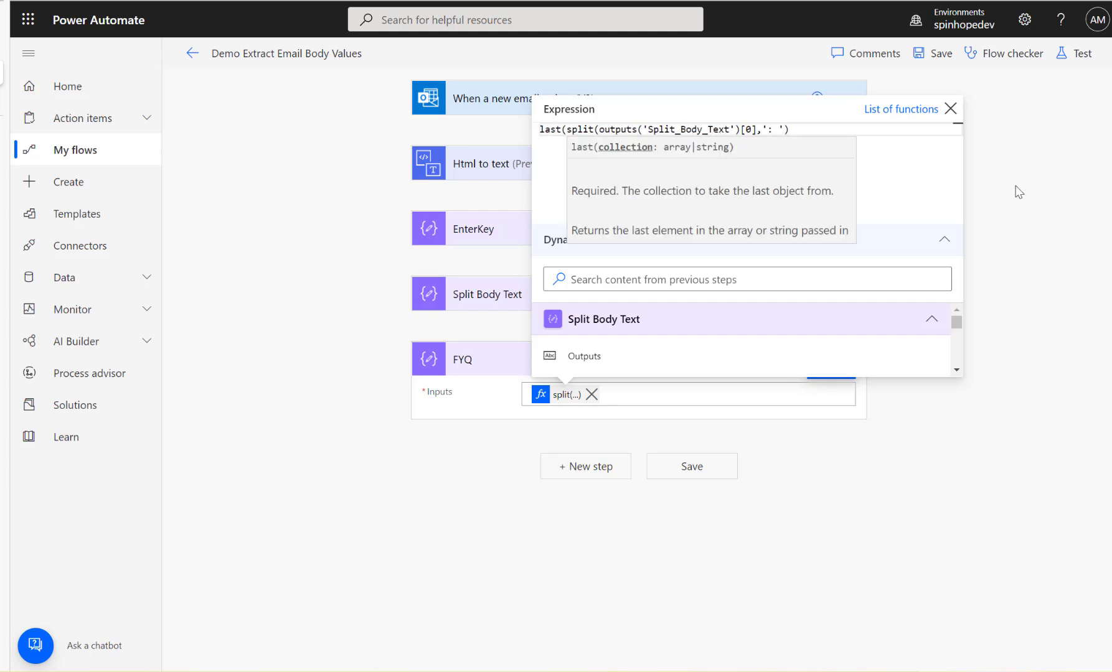
click(833, 129)
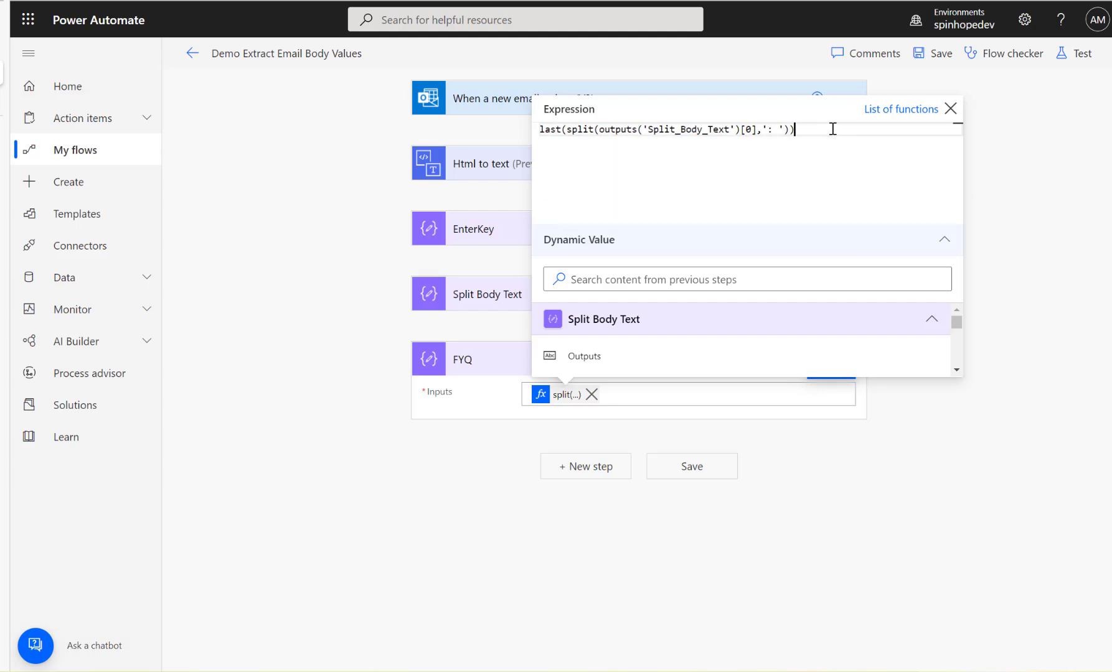
click(312, 305)
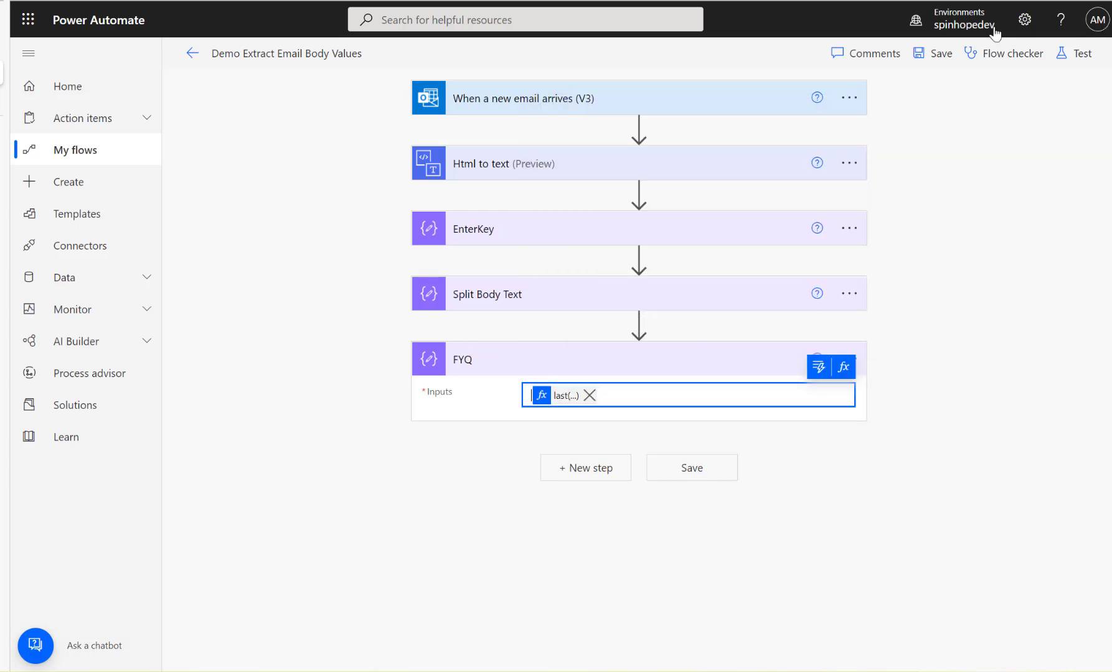
- Save and test the flow automatically with the most recently used trigger, and check the FYQ action's output
click(1082, 55)
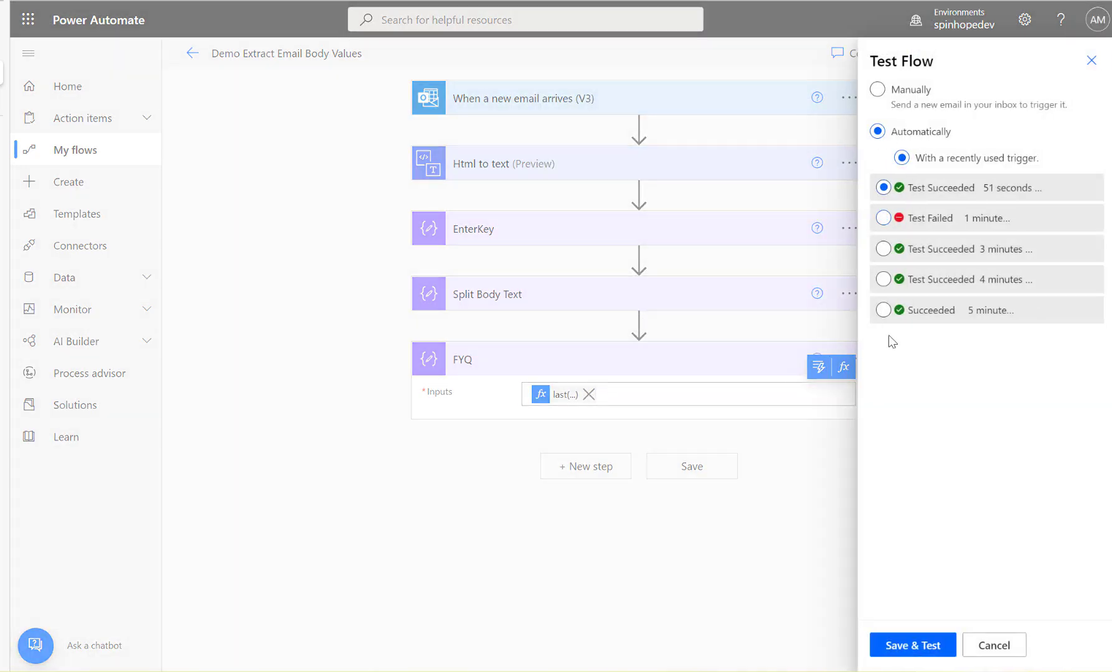
click(910, 650)
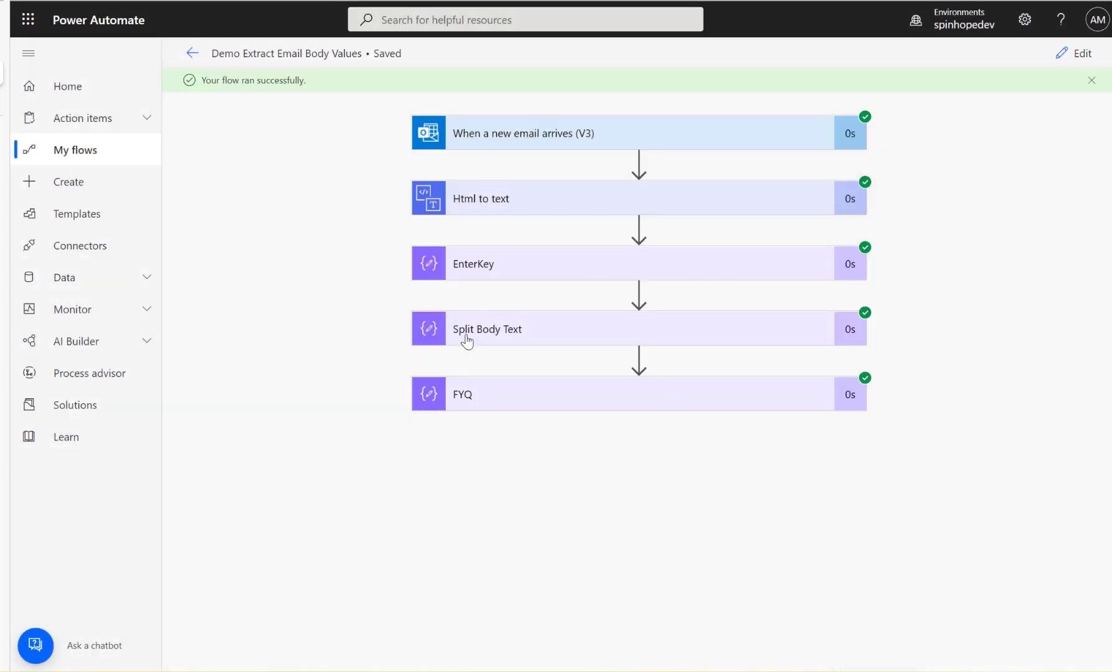
click(498, 403)
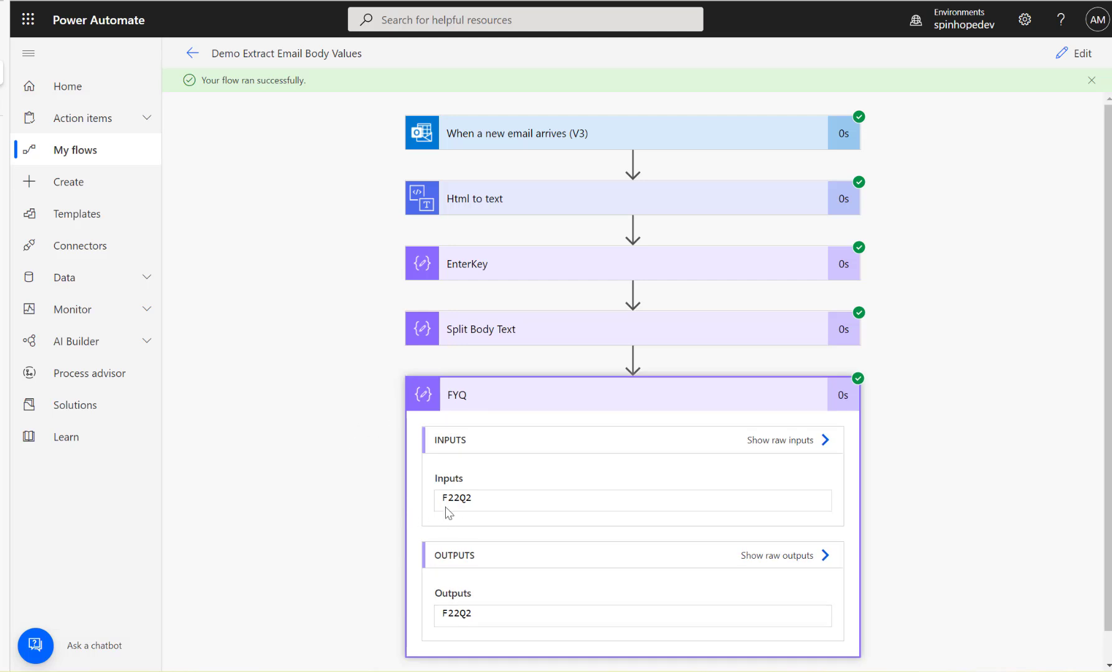
- Examine the Split Body Text array to find the index of the Customer Name line relative to the FYQ line
click(521, 339)
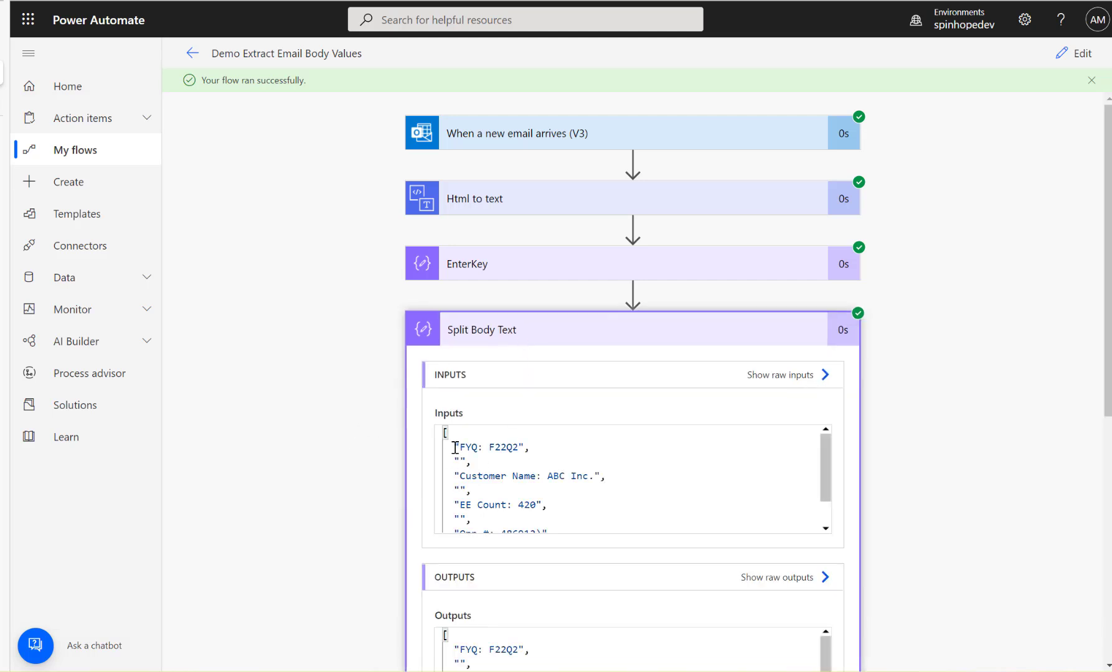
drag(454, 447, 530, 447)
drag(458, 477, 626, 473)
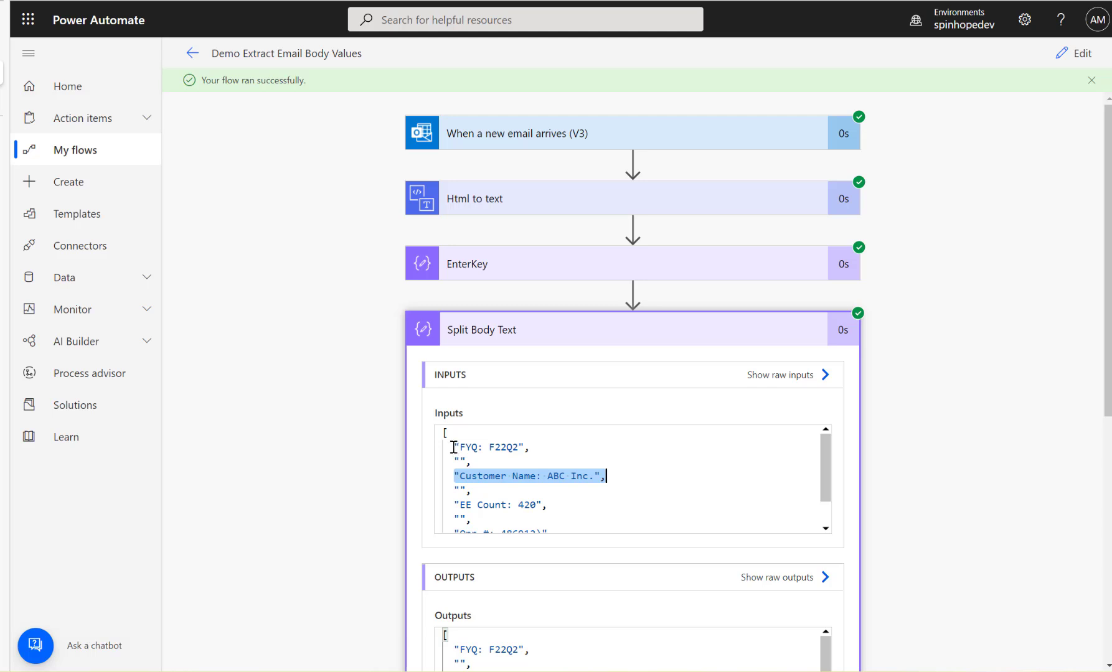
drag(453, 447, 530, 447)
drag(455, 460, 627, 474)
- Return to editing the flow, add a Compose action after FYQ and rename it Customer Name
click(1065, 55)
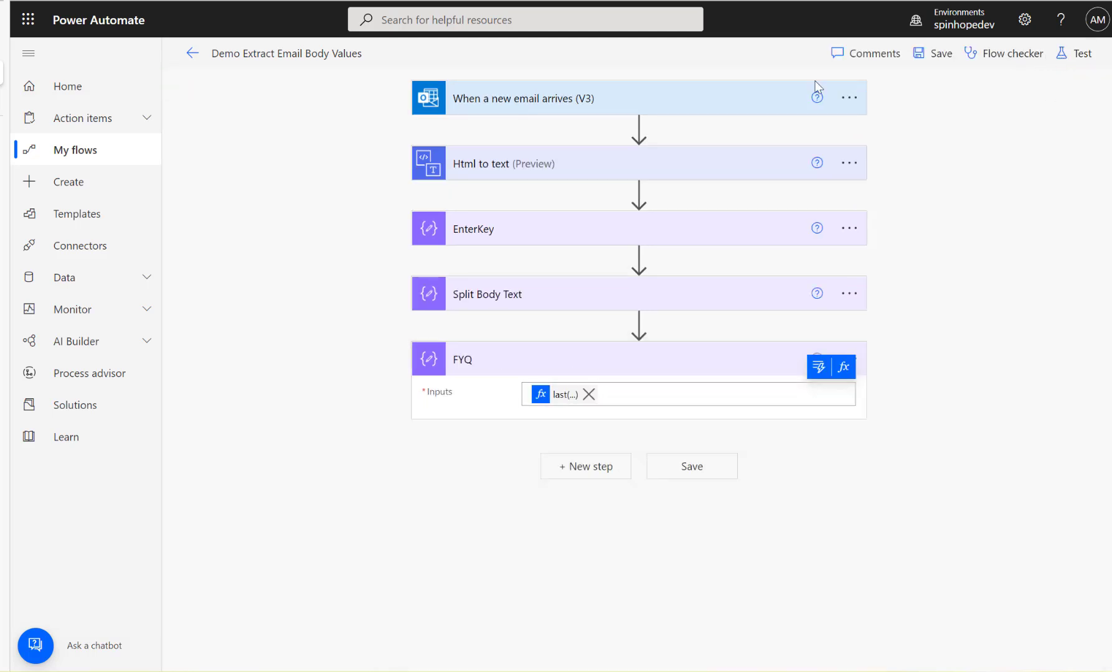
click(571, 476)
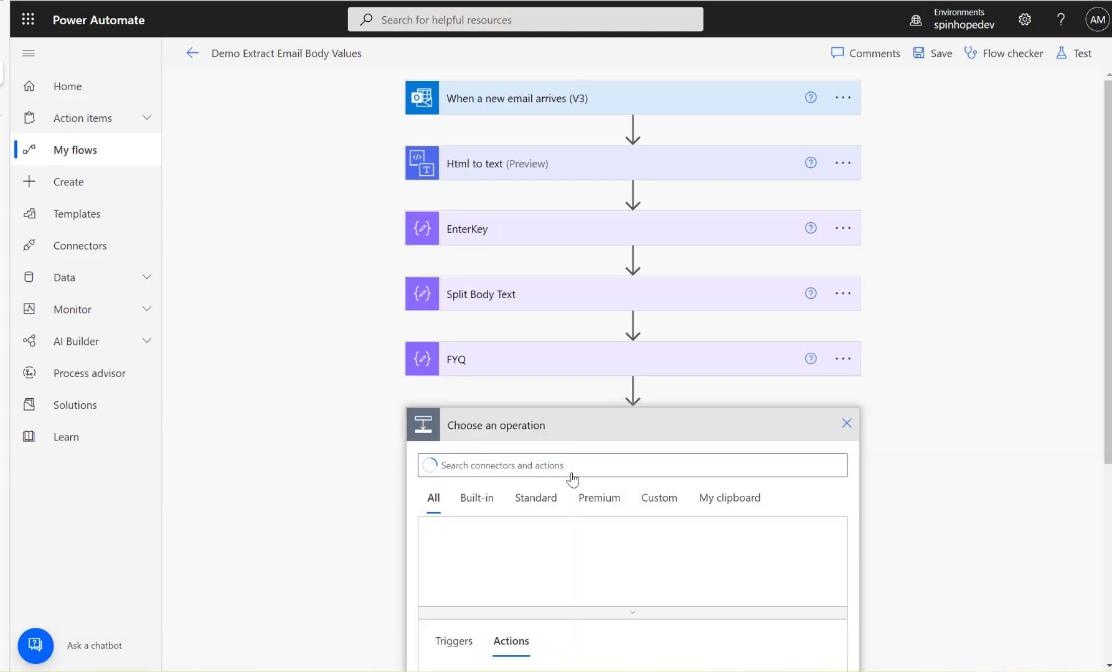
text(compose)
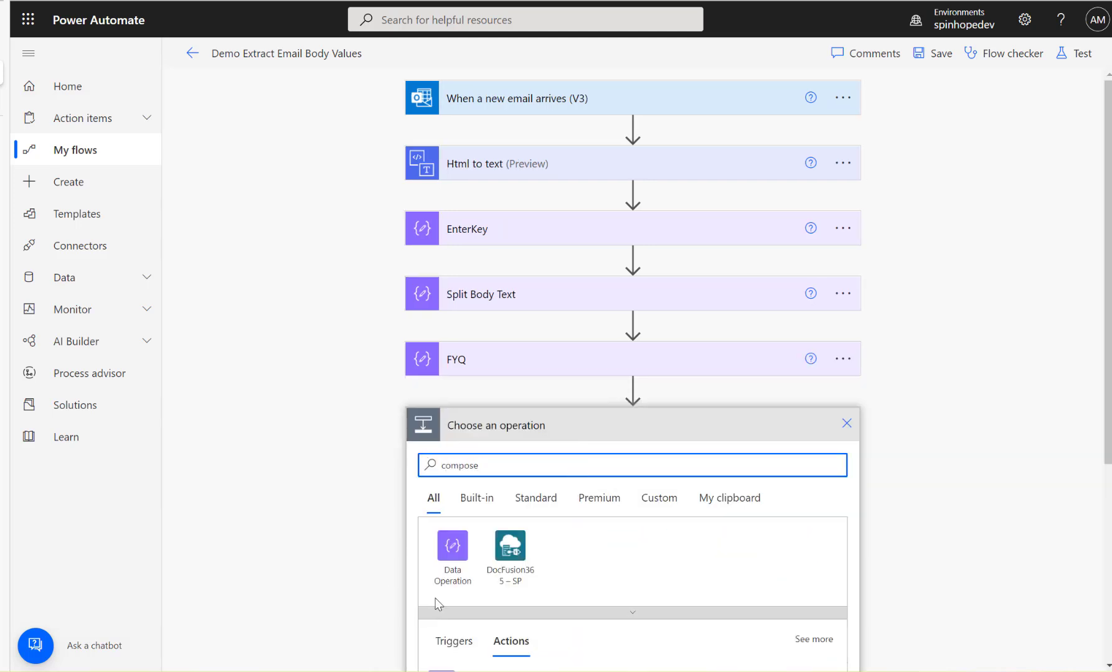
click(461, 549)
click(468, 543)
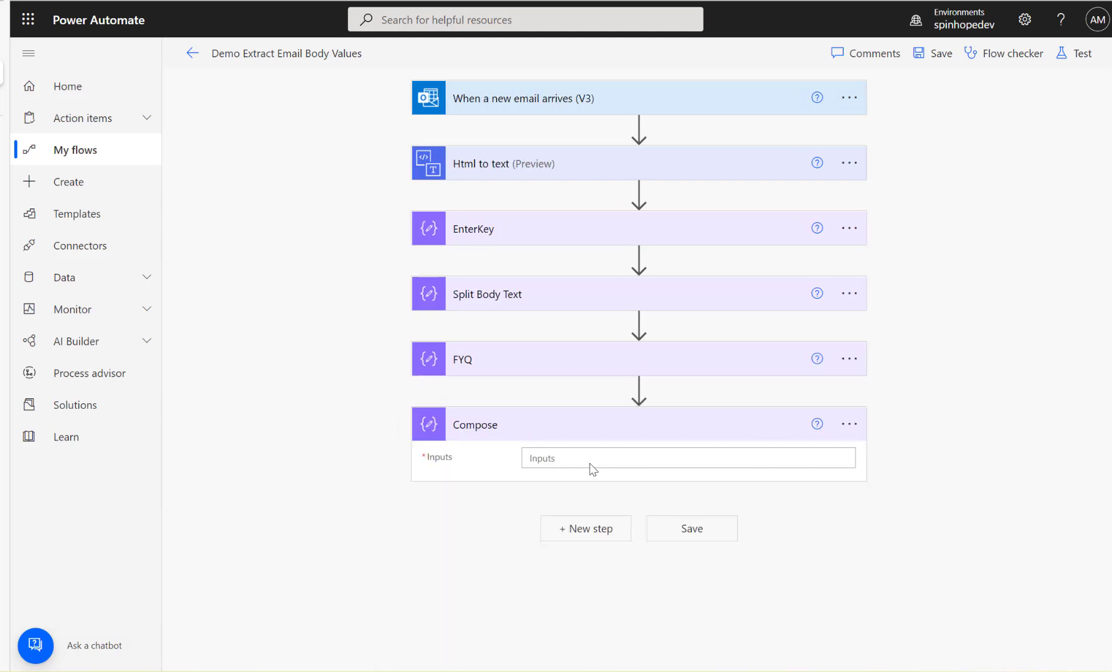
click(851, 430)
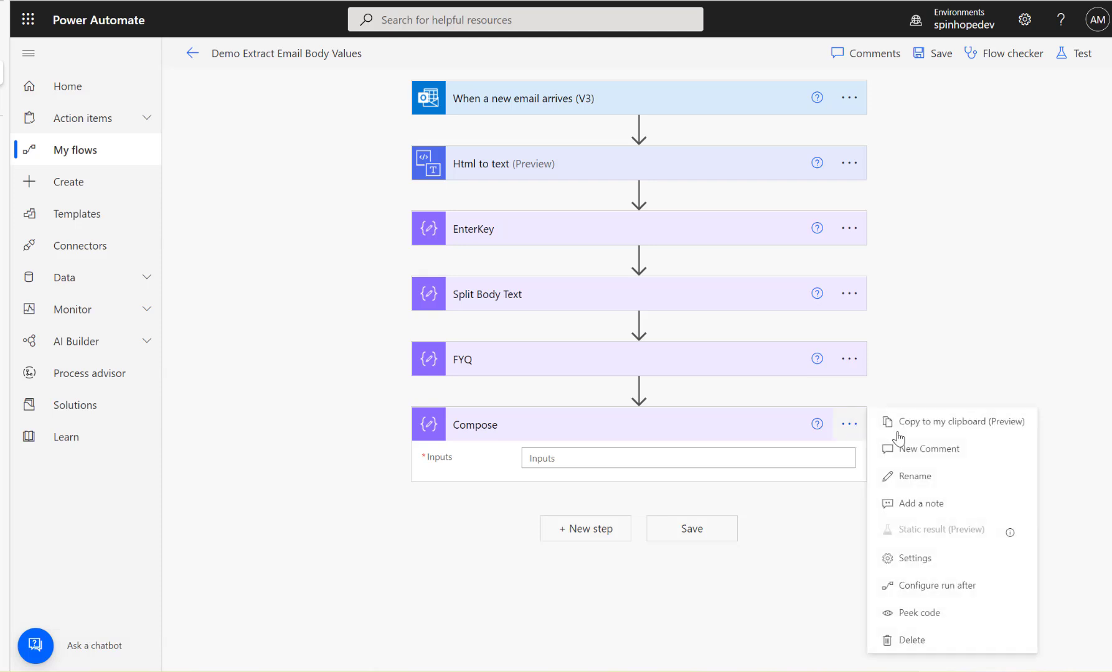
click(920, 486)
text(Customer Name)
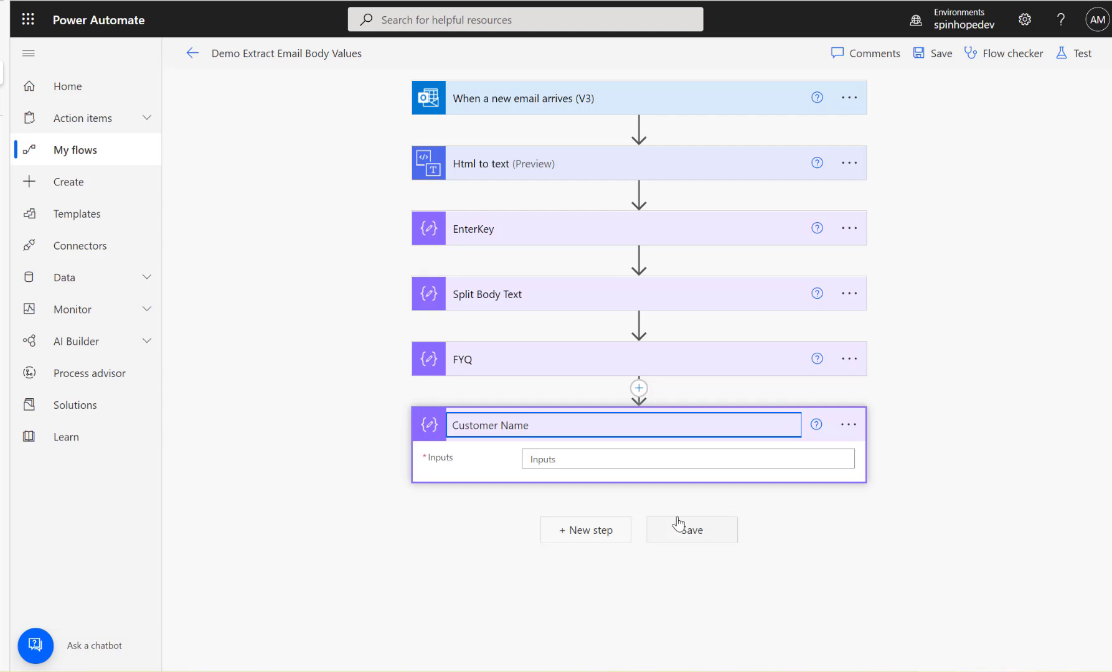
- Copy the FYQ expression into the Customer Name input with array index 2, as last(split(outputs('Split_Body_Text')[2],': '))
click(641, 460)
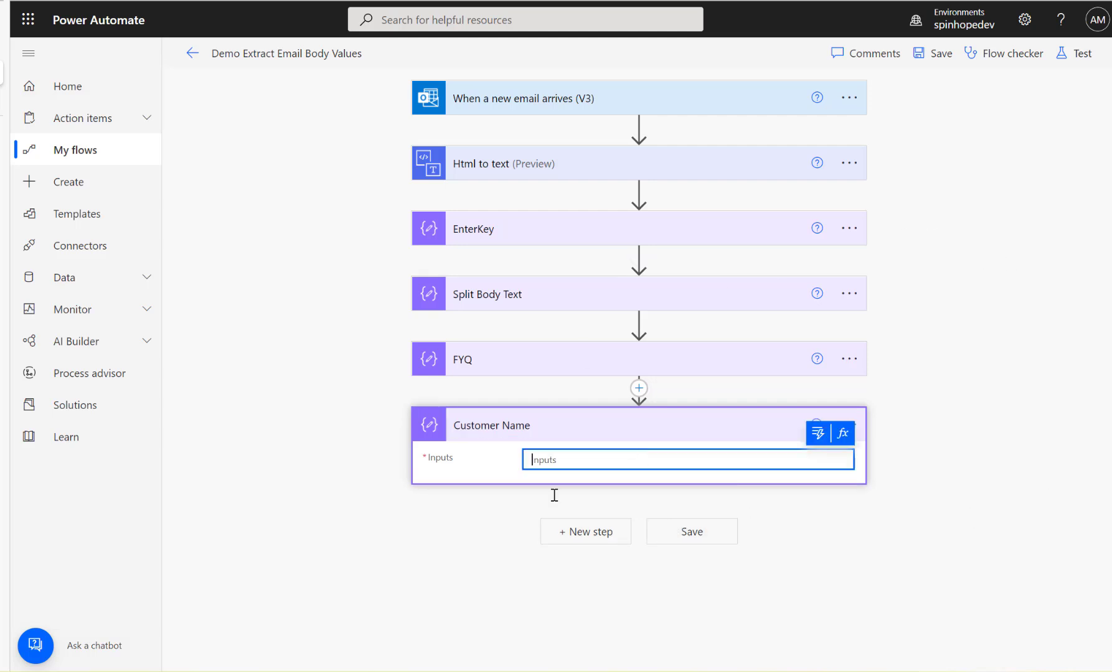
click(540, 365)
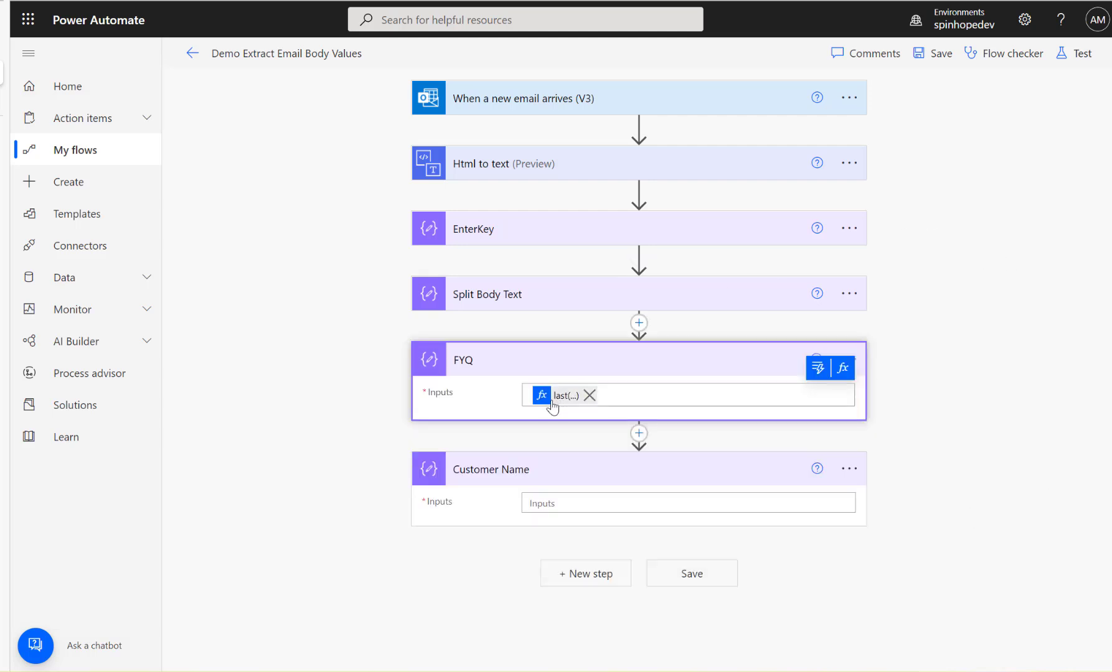
click(561, 396)
key(ctrl+a)
key(ctrl+c)
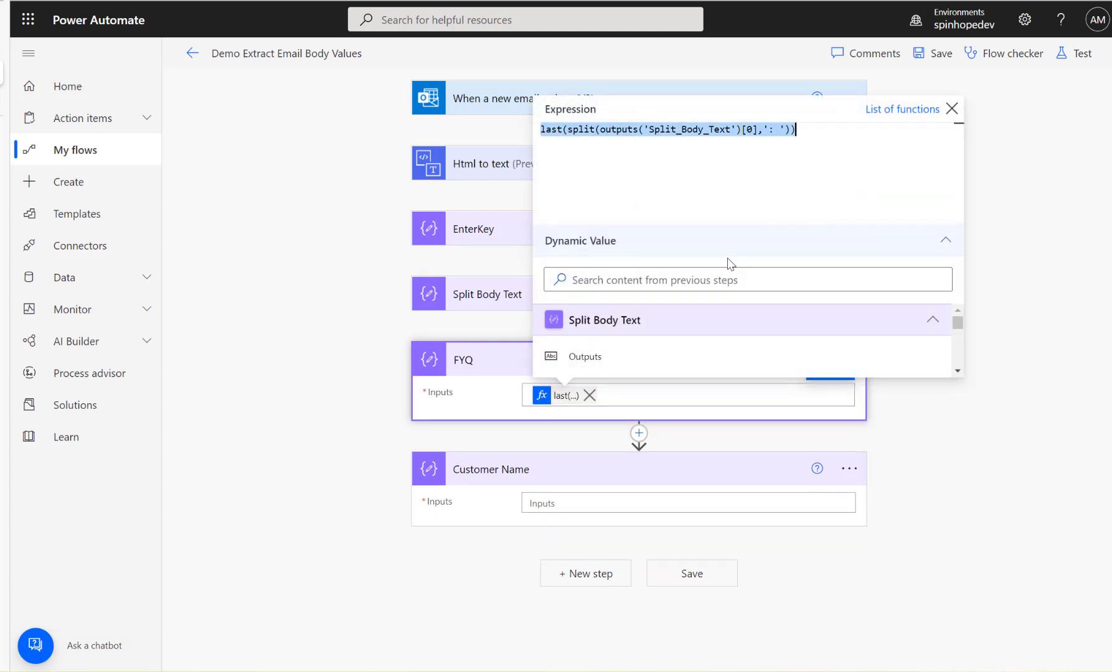
click(354, 382)
click(571, 506)
click(843, 478)
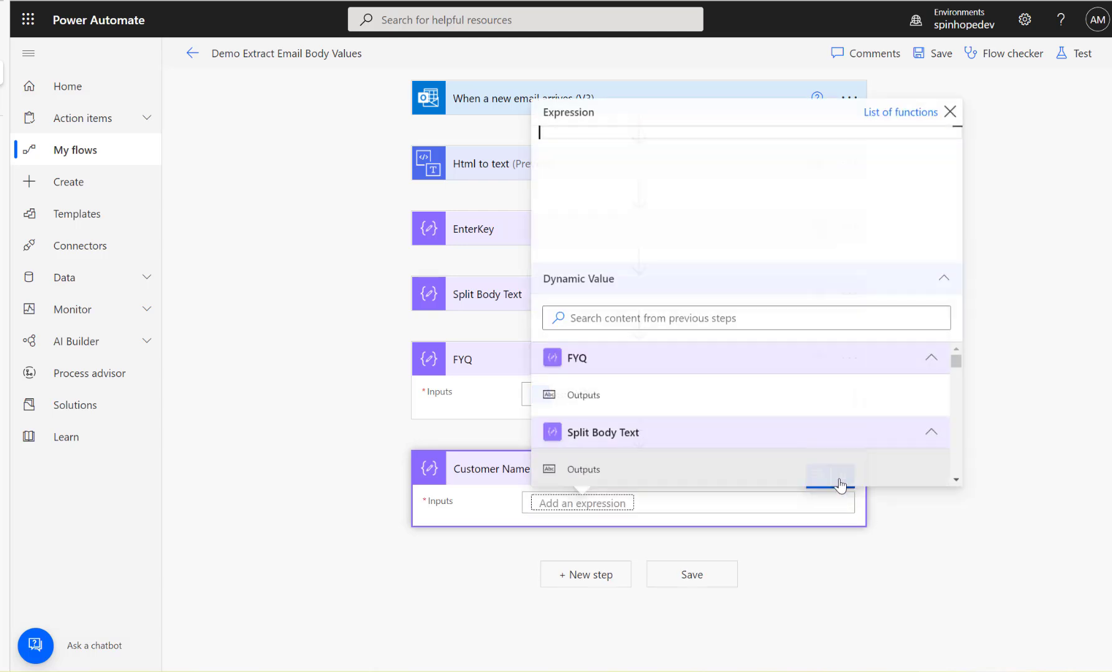
key(ctrl+v)
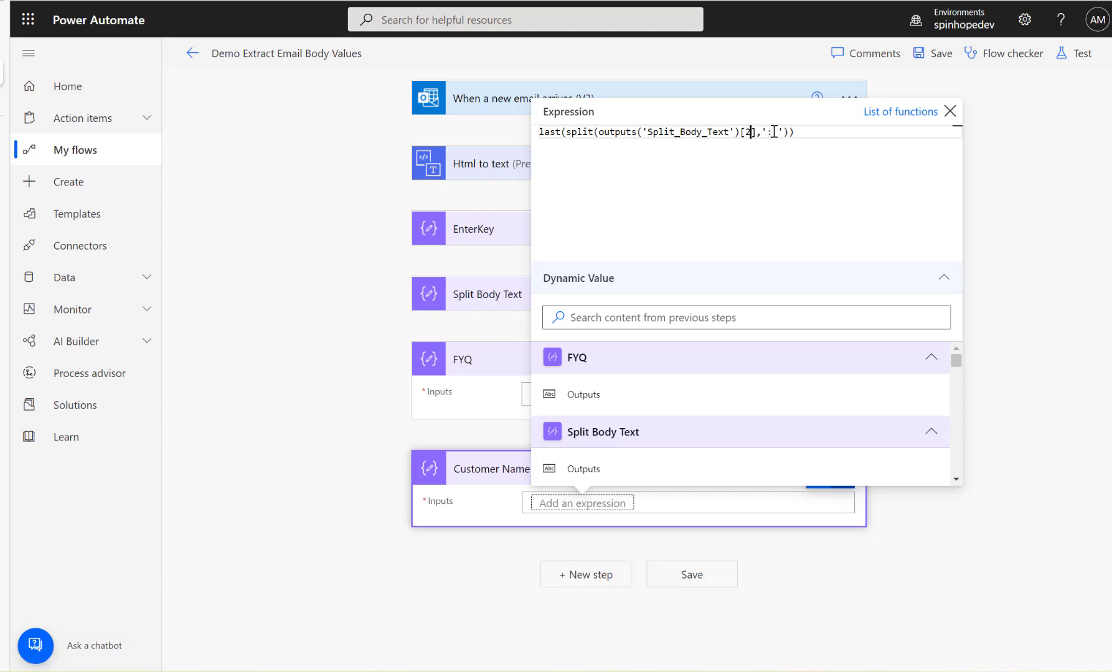
click(313, 361)
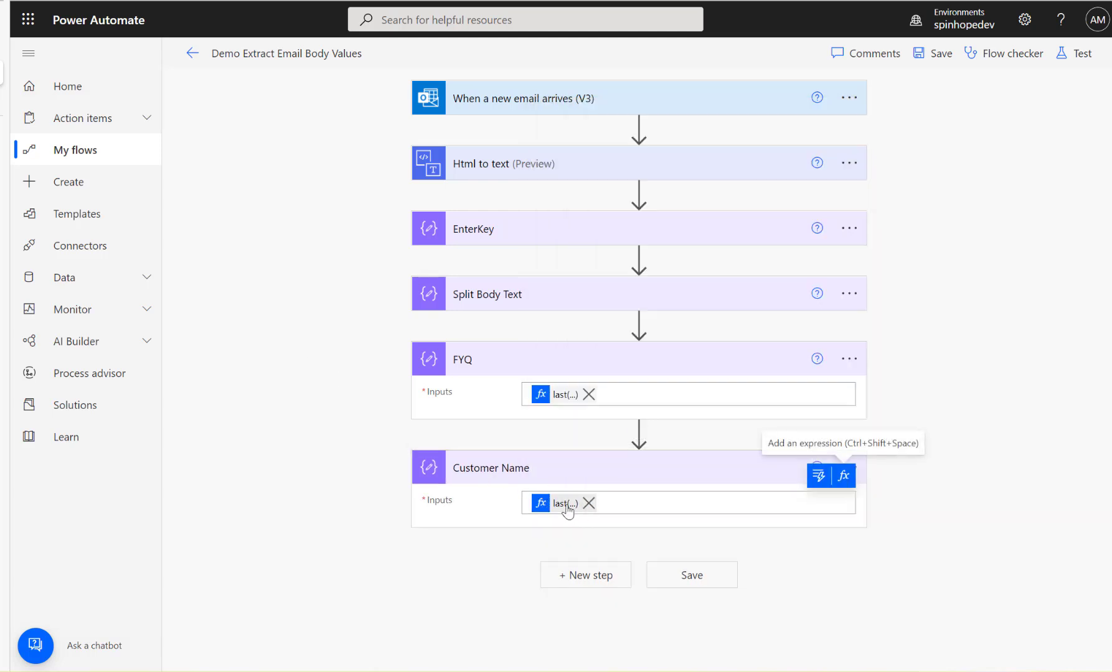
- Save and test the flow, and check the output of the Customer Name action
click(949, 59)
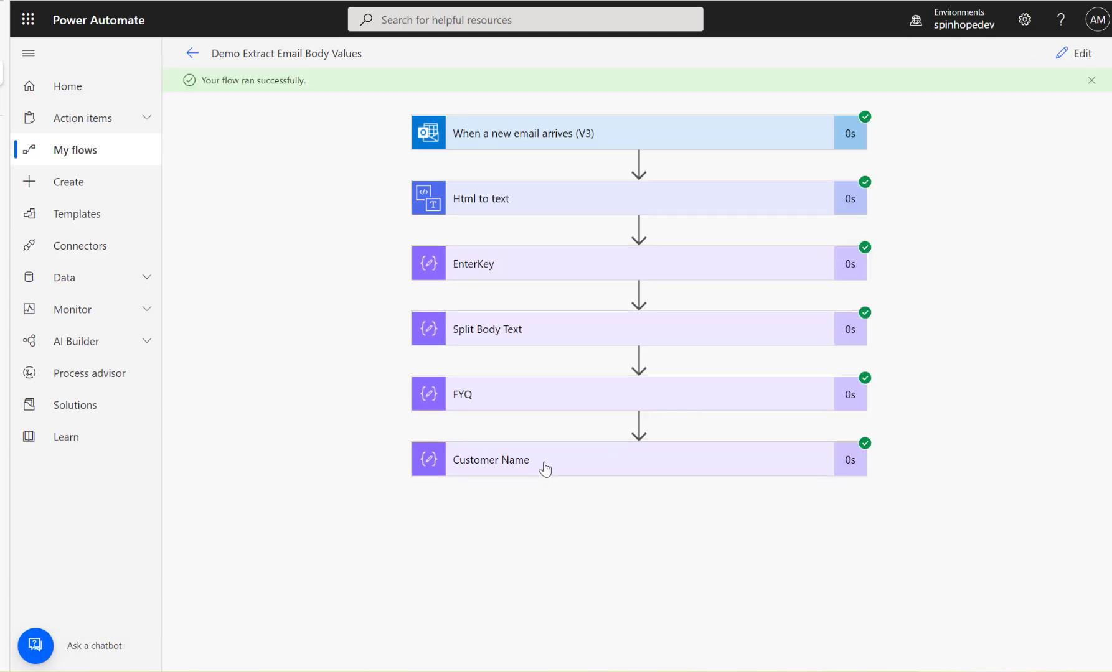
click(545, 467)
scroll(573, 455, down, 2)
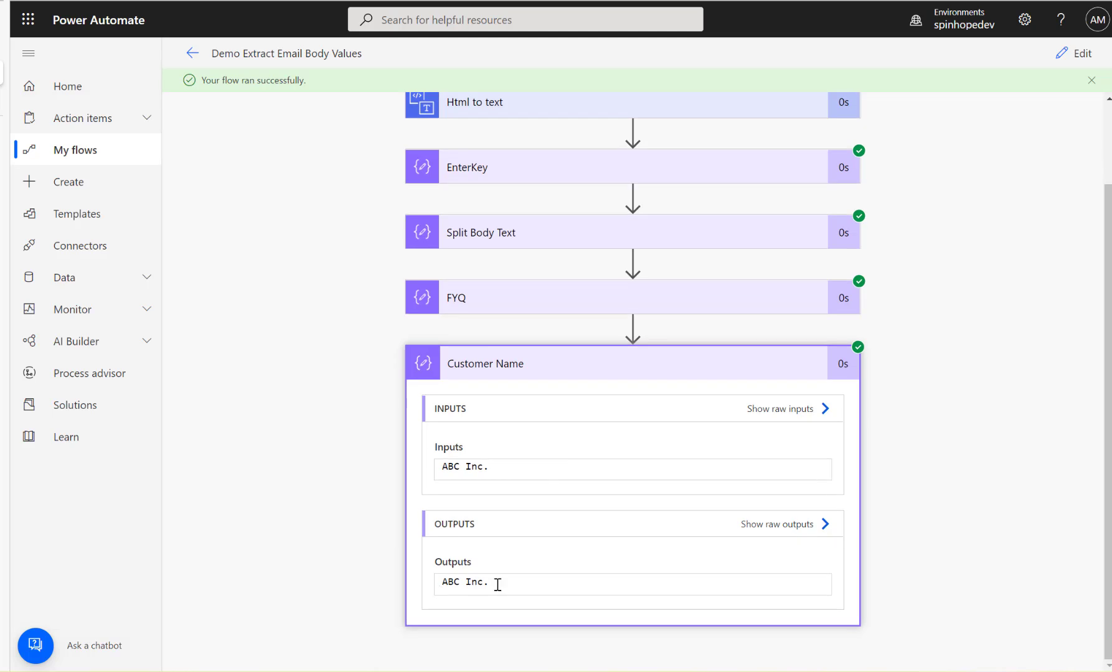
- Examine the Customer Name and EE Count lines in the Split Body Text array to work out the next index
click(524, 235)
drag(551, 379, 607, 379)
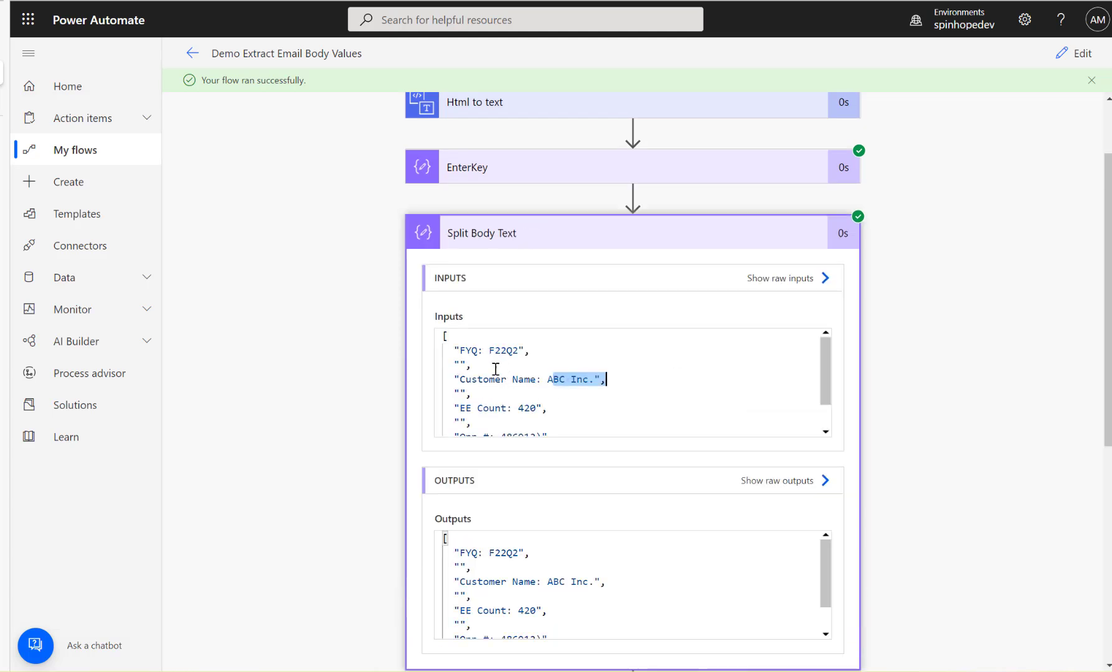
drag(448, 379, 642, 381)
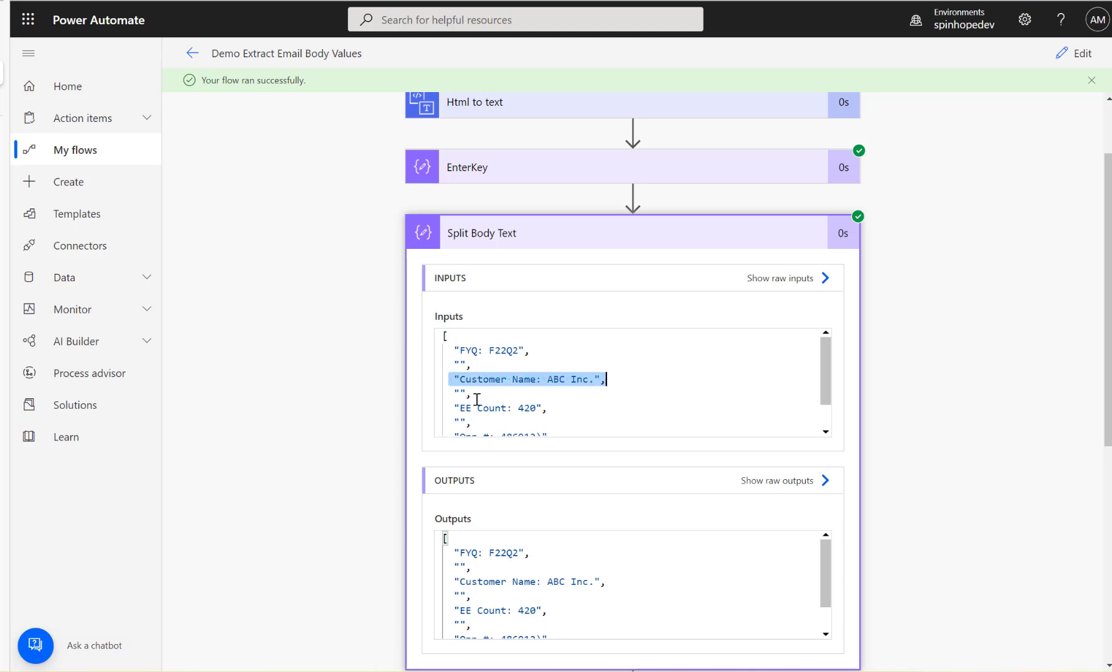
drag(455, 408, 589, 408)
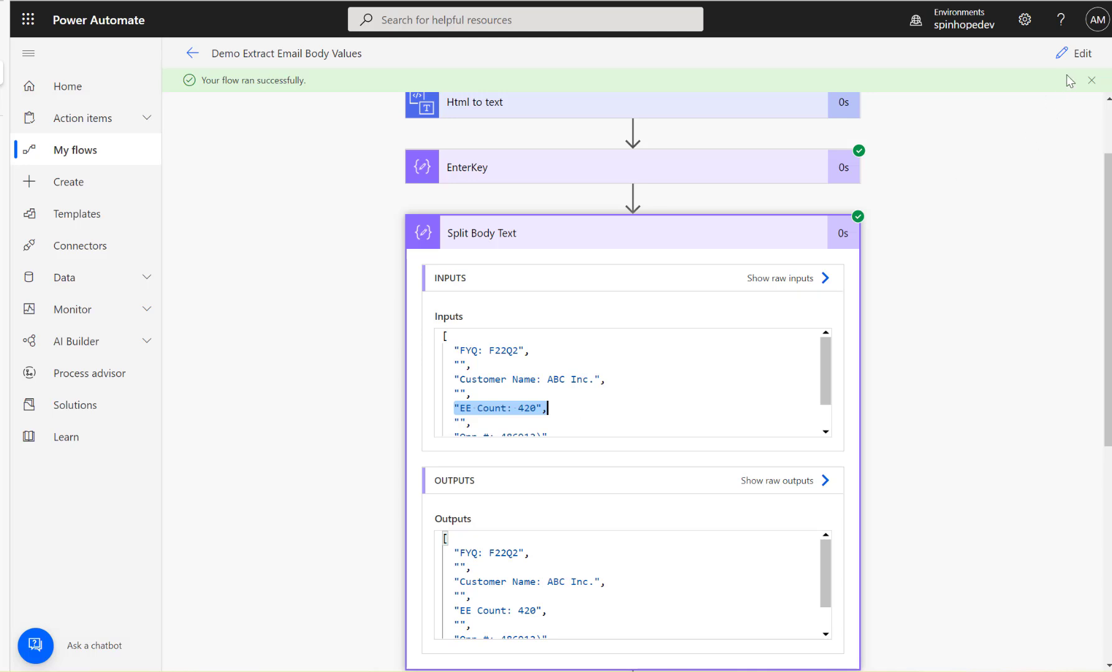
- Return to editing the flow, add a Compose action after Customer Name and rename it EE Count
click(1066, 56)
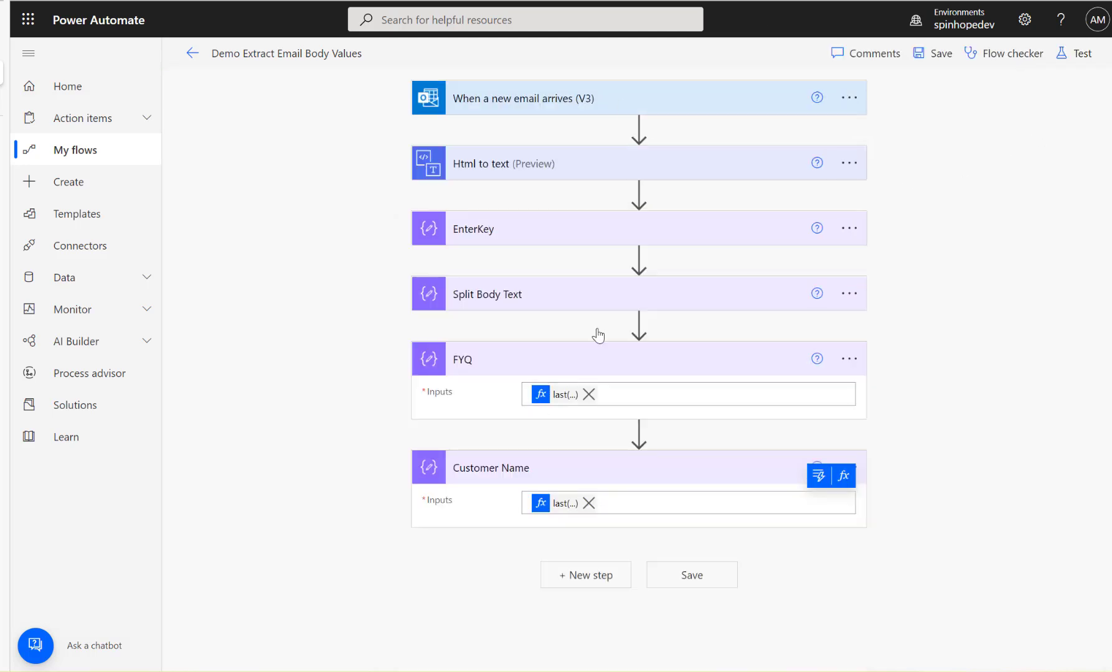
click(576, 570)
text(compose)
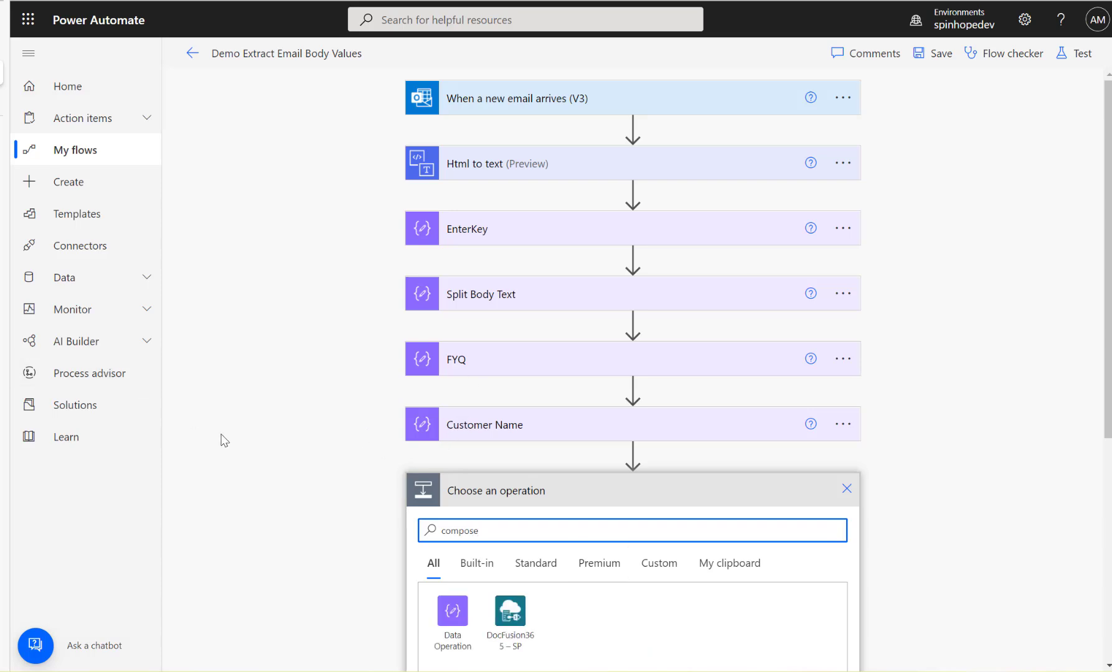
scroll(495, 503, down, 5)
click(491, 418)
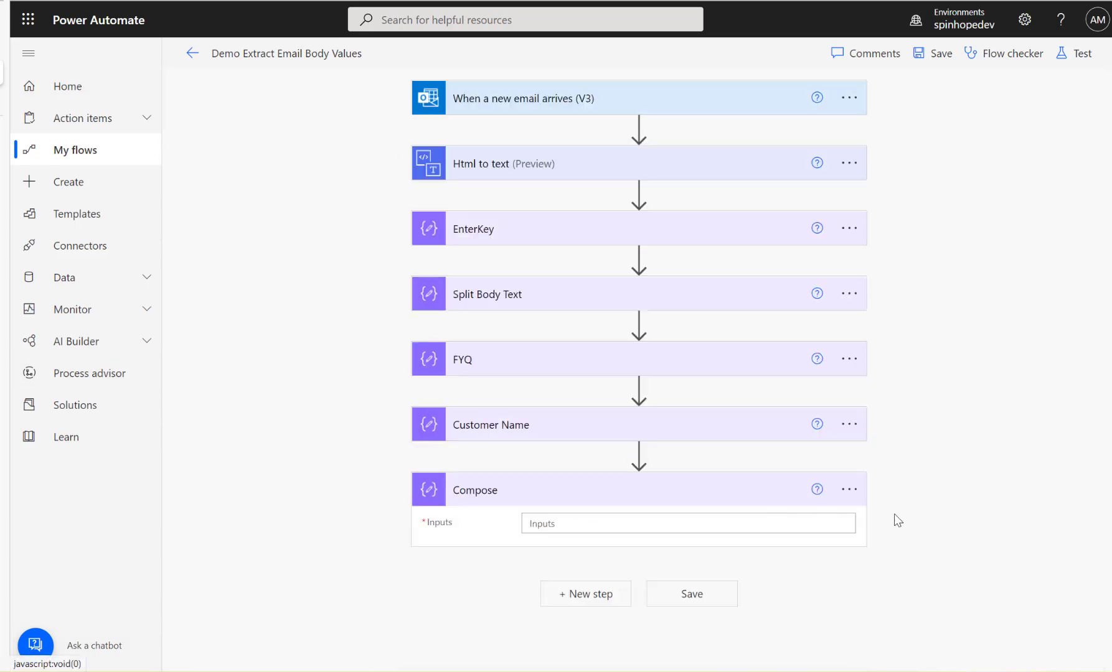
click(854, 492)
click(892, 487)
text(EE Count)
click(596, 525)
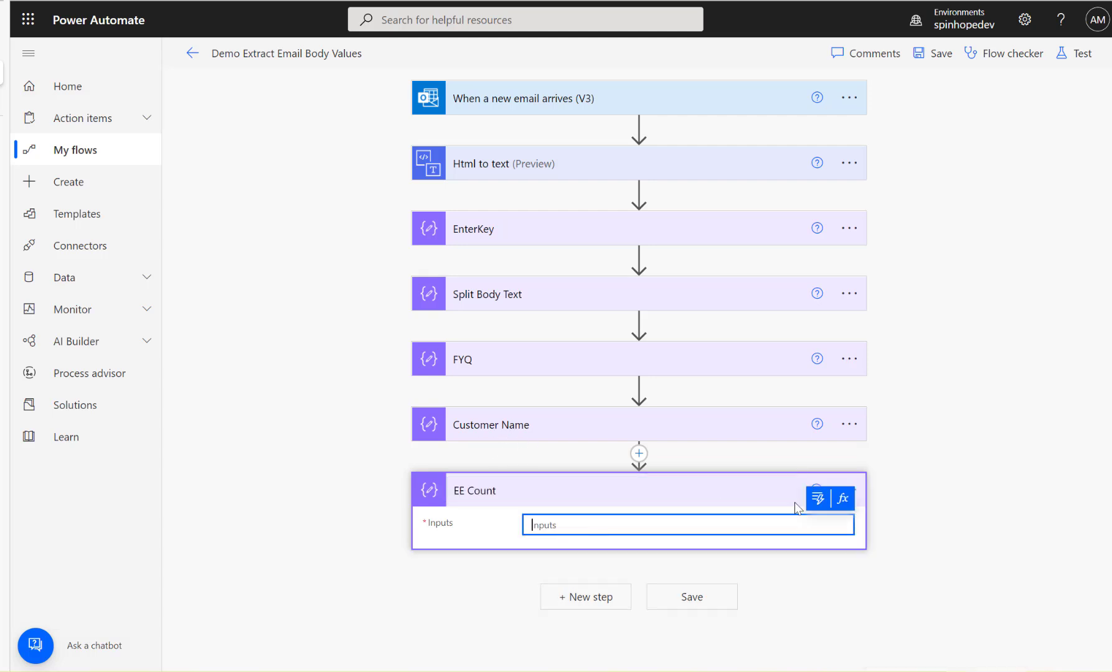
- Insert the last(split(outputs('Split_Body_Text')[…],': ')) expression as the EE Count input, with the array index pointing to the EE Count line
click(842, 499)
key(ctrl+v)
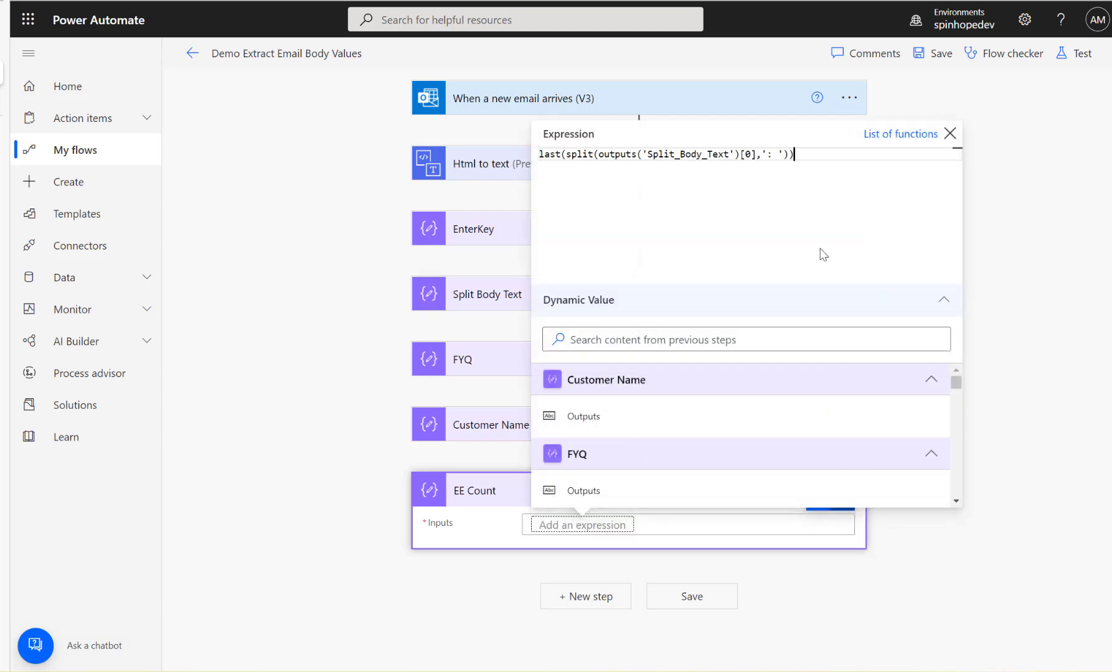
click(750, 154)
click(252, 399)
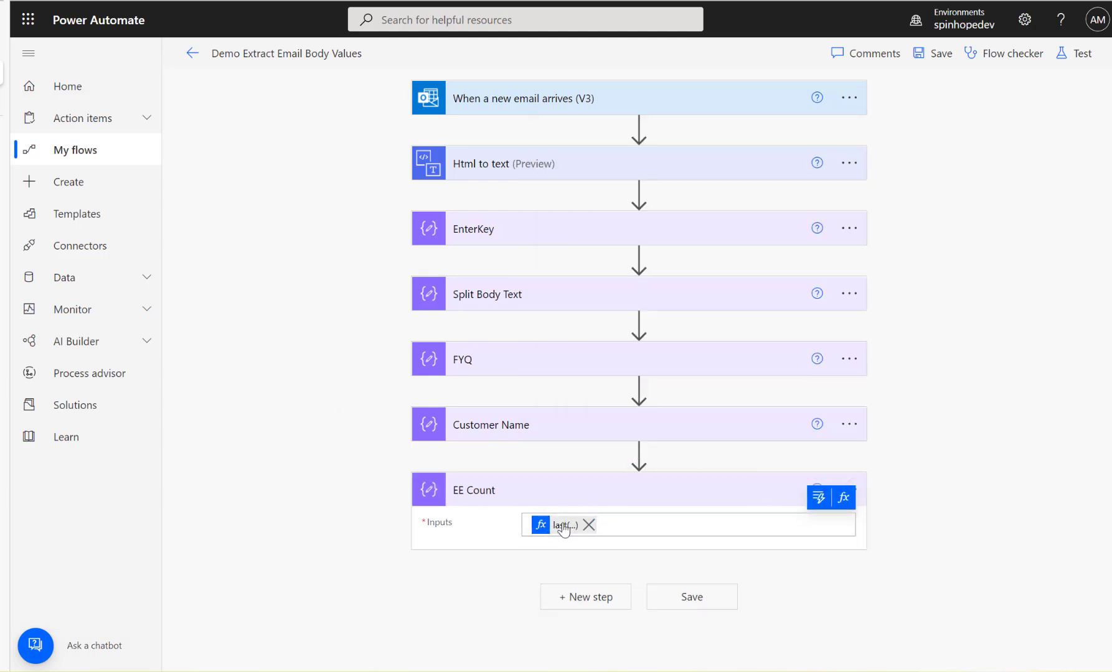
- Save and test the flow automatically with a recently used trigger, and check the output of the EE Count action
click(1075, 57)
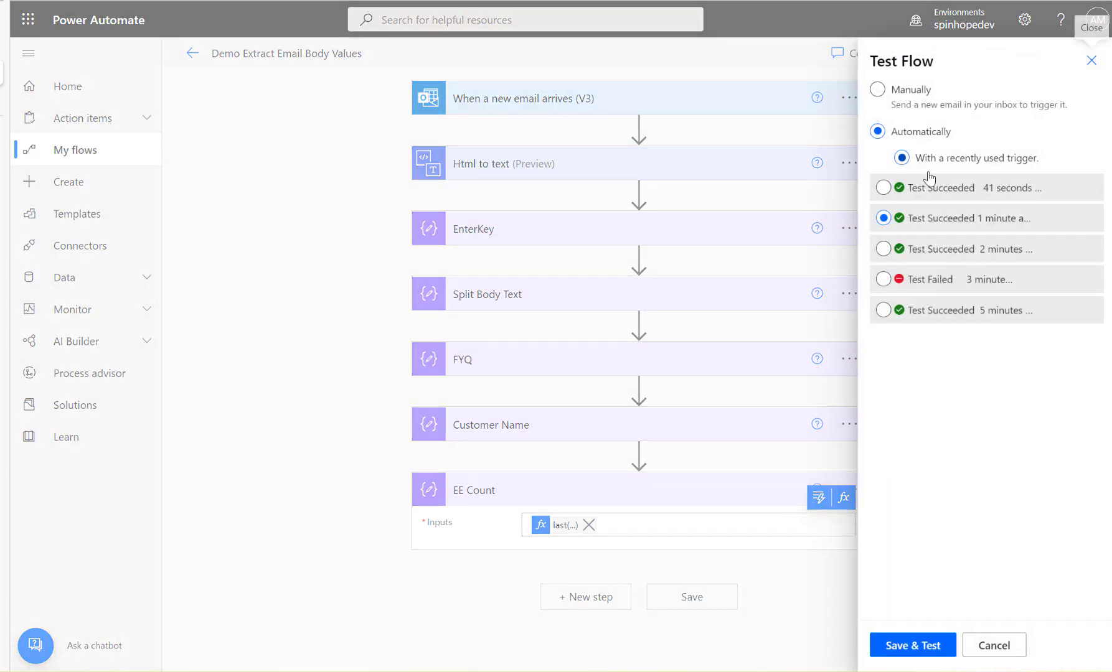
click(911, 648)
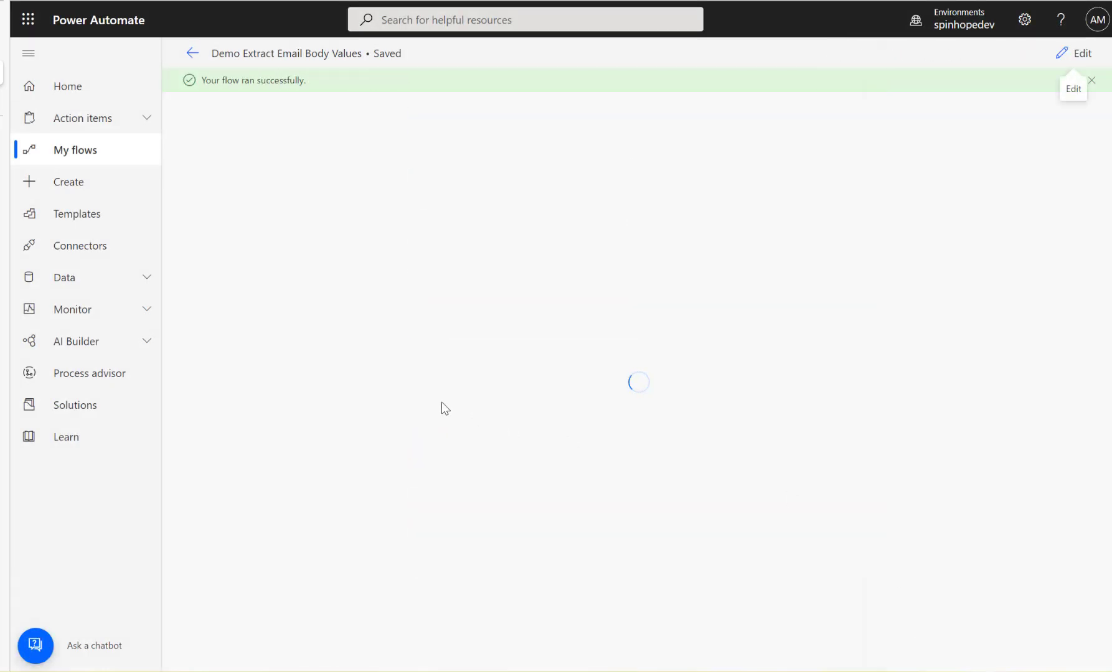
click(566, 525)
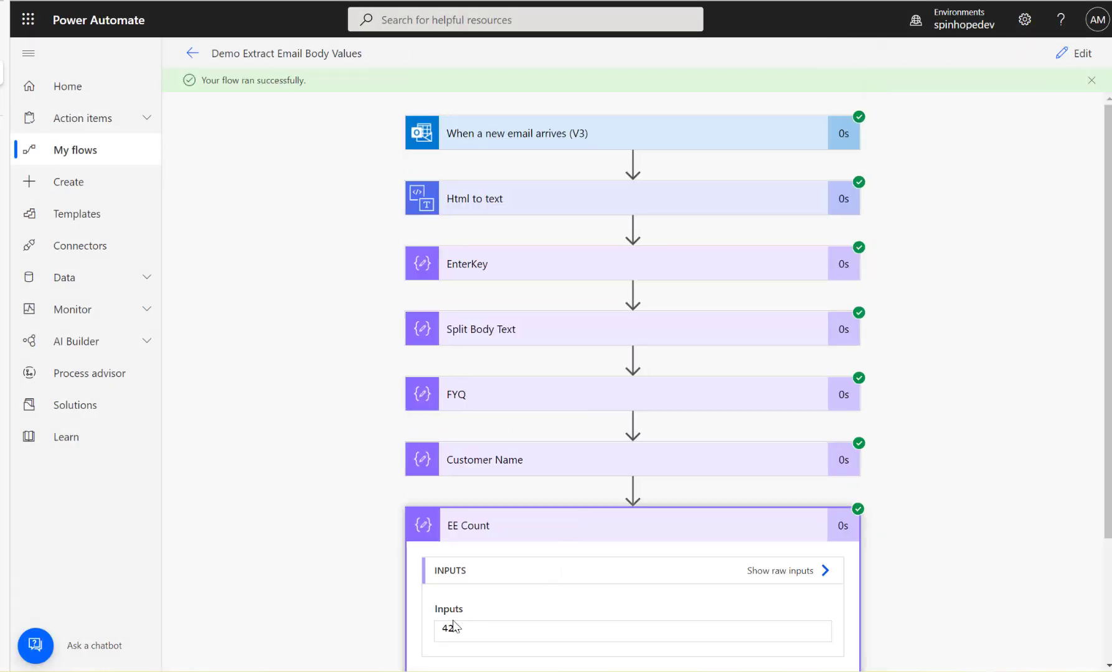
- Examine the Customer Name and EE Count values in the plain text output of the Html to text action
click(504, 209)
scroll(529, 268, down, 6)
scroll(531, 284, up, 4)
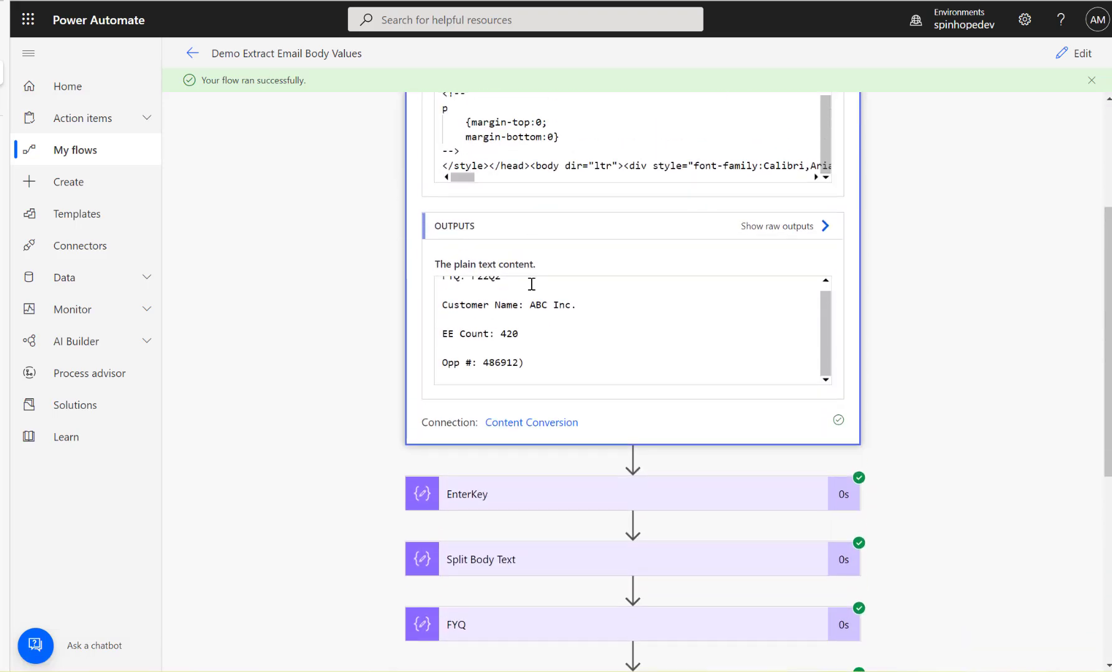
drag(537, 305, 603, 311)
click(604, 311)
drag(830, 319, 824, 303)
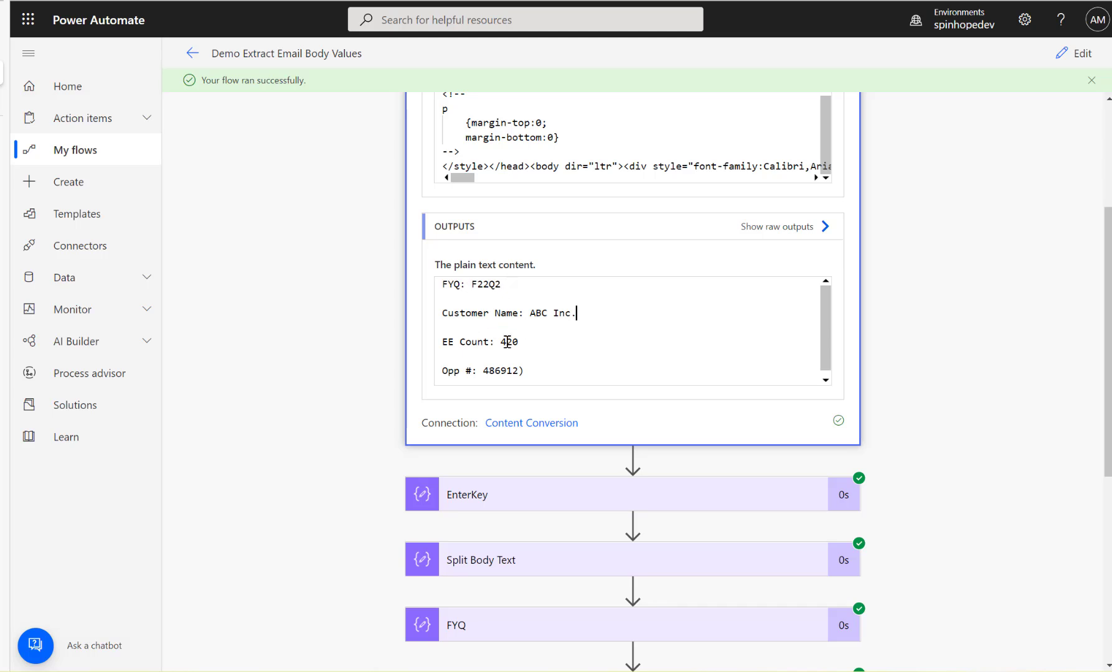
drag(500, 339, 757, 340)
- Compare the Customer Name, FYQ and EE Count outputs with the plain text content of the email
scroll(934, 372, down, 5)
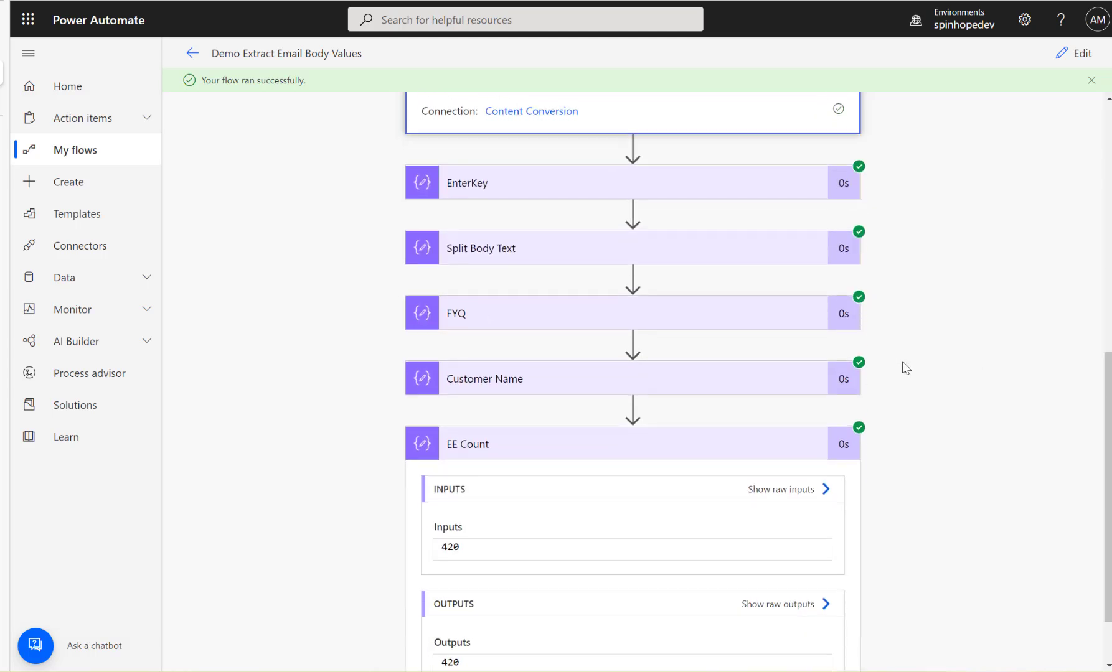
click(500, 379)
click(503, 312)
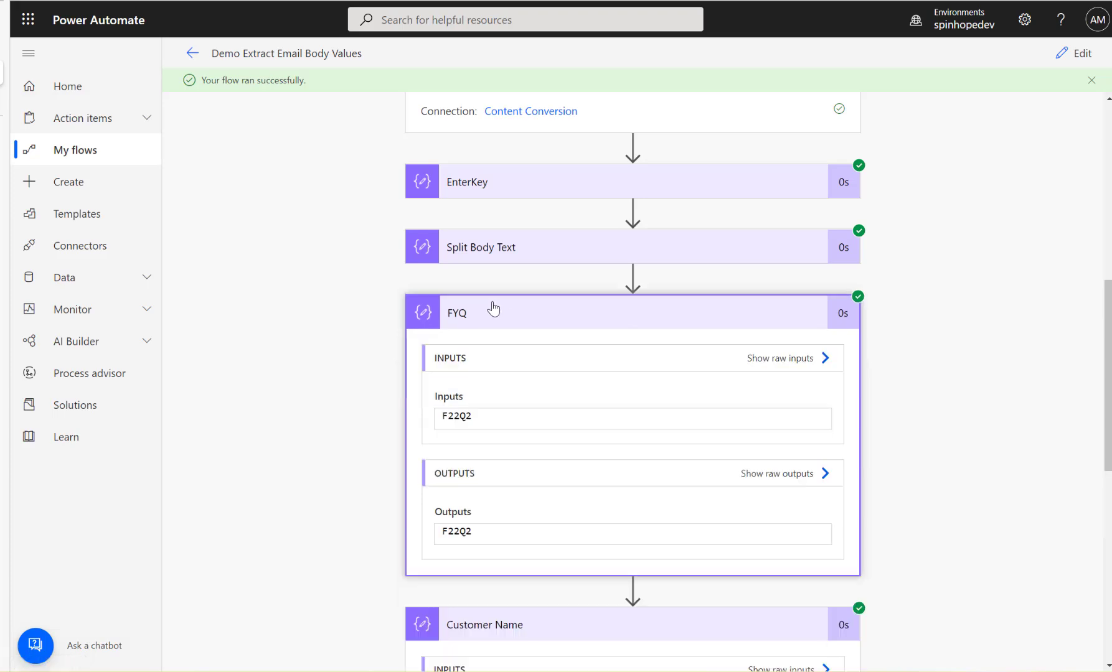
scroll(536, 478, down, 8)
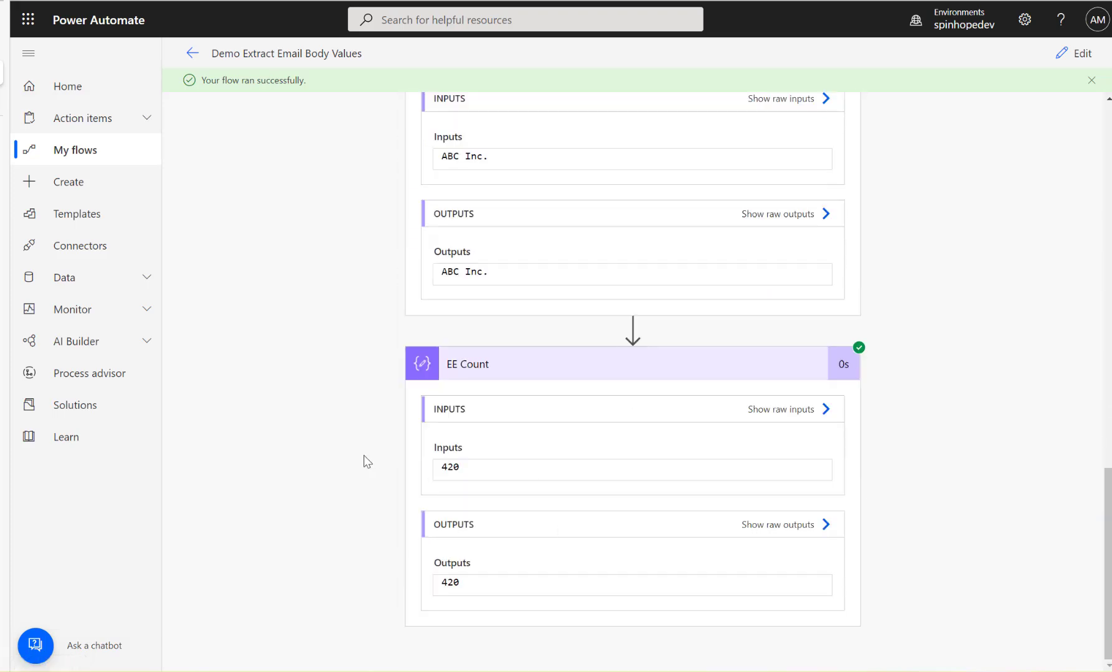
scroll(368, 461, up, 14)
scroll(367, 462, up, 1)
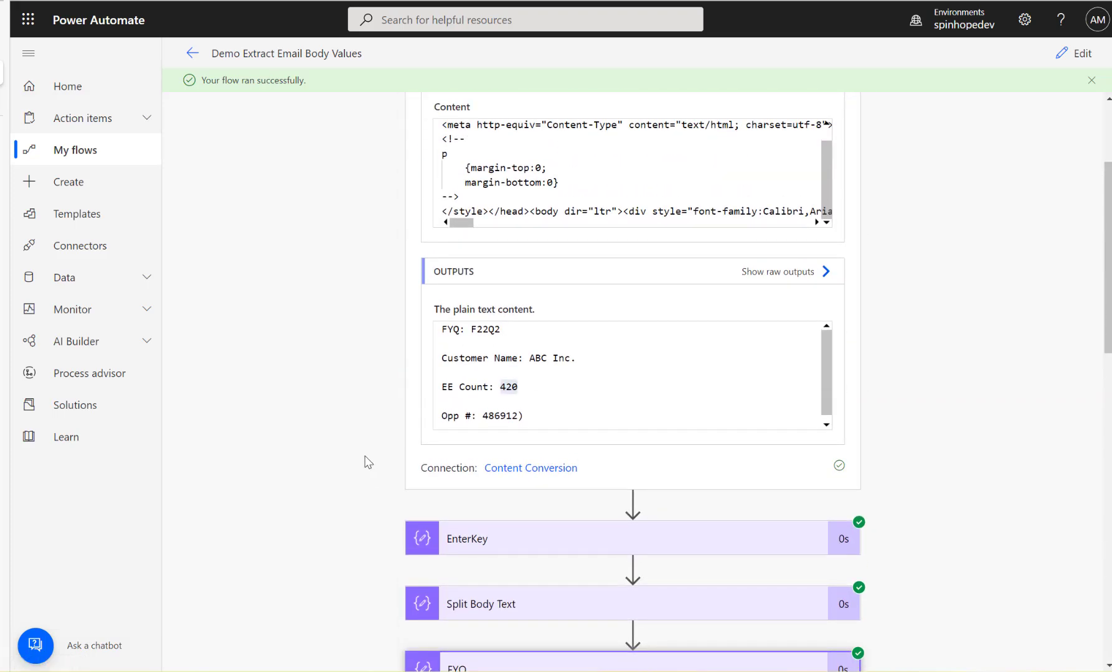